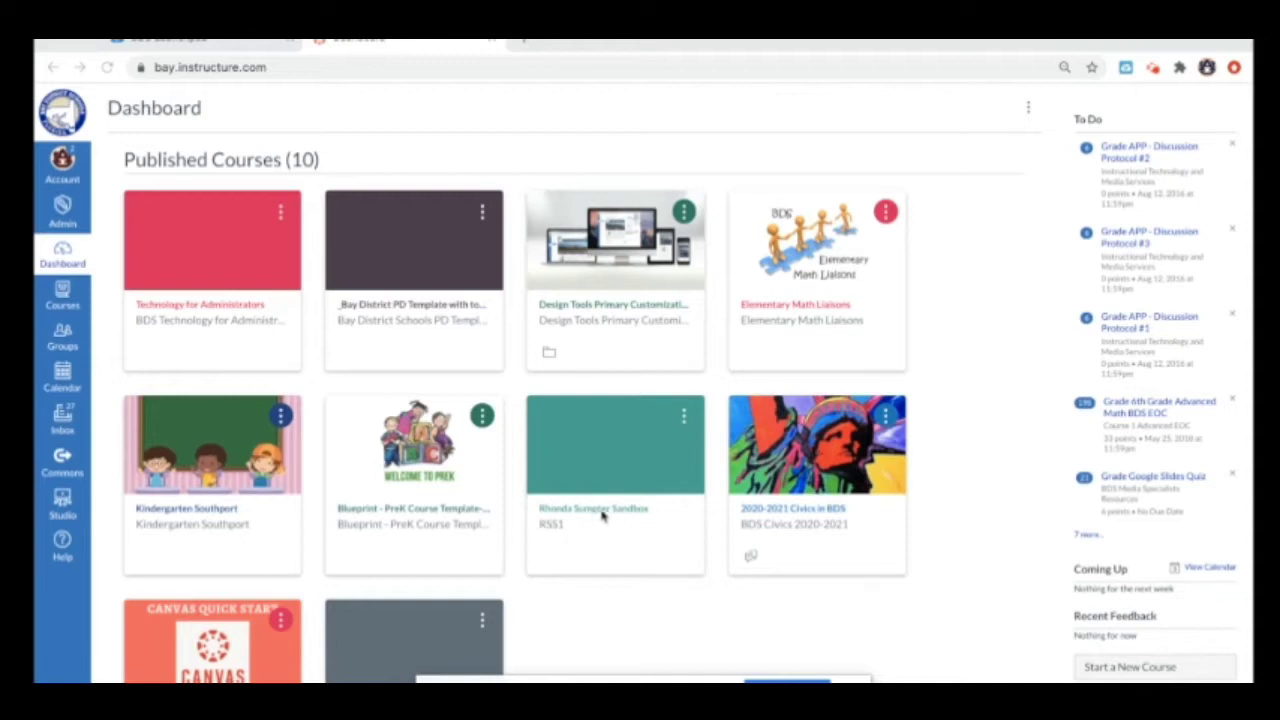
# Step: In the sandbox course's Modules, create a new module named 'Google Meet for Class'
pyautogui.click(627, 513)
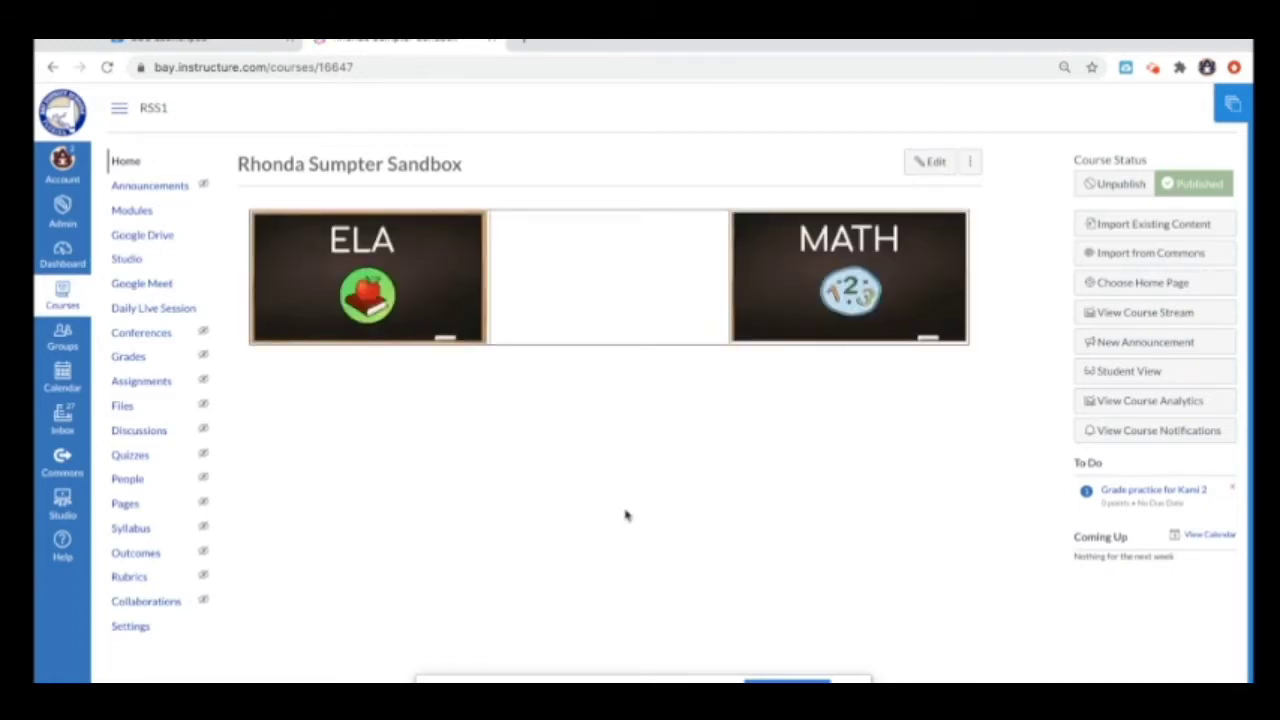
pyautogui.click(147, 216)
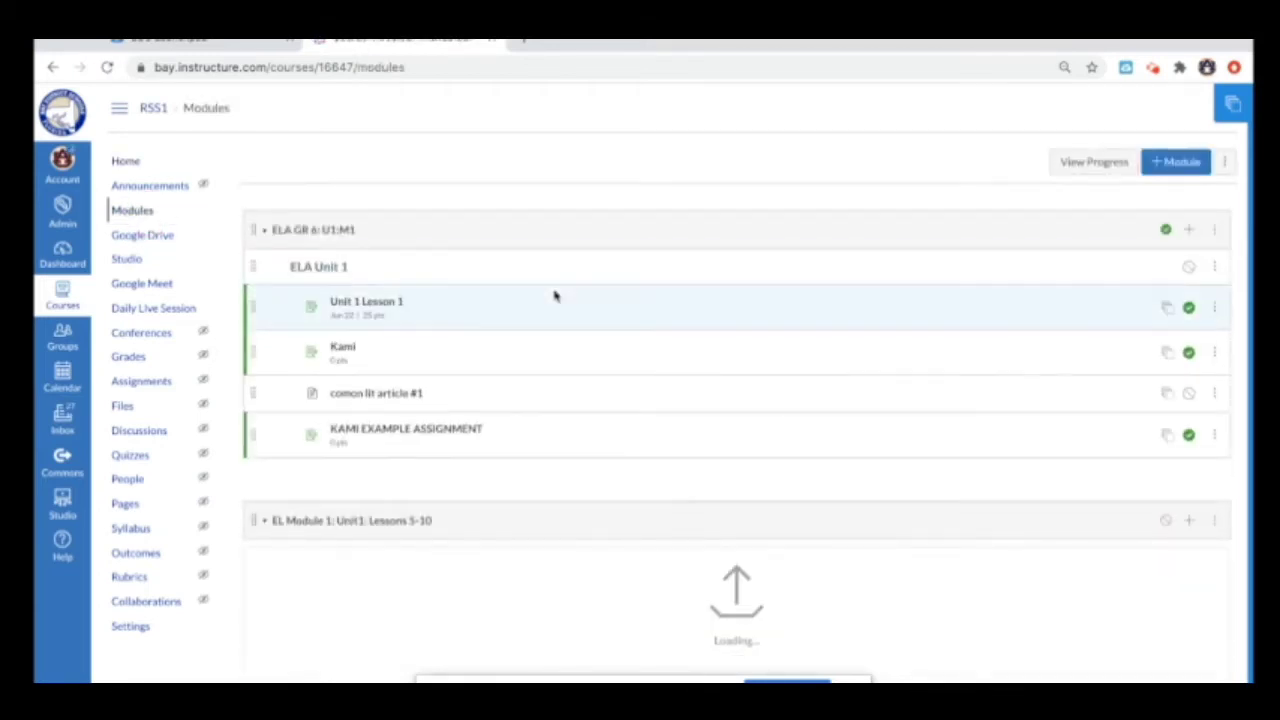
pyautogui.click(1179, 170)
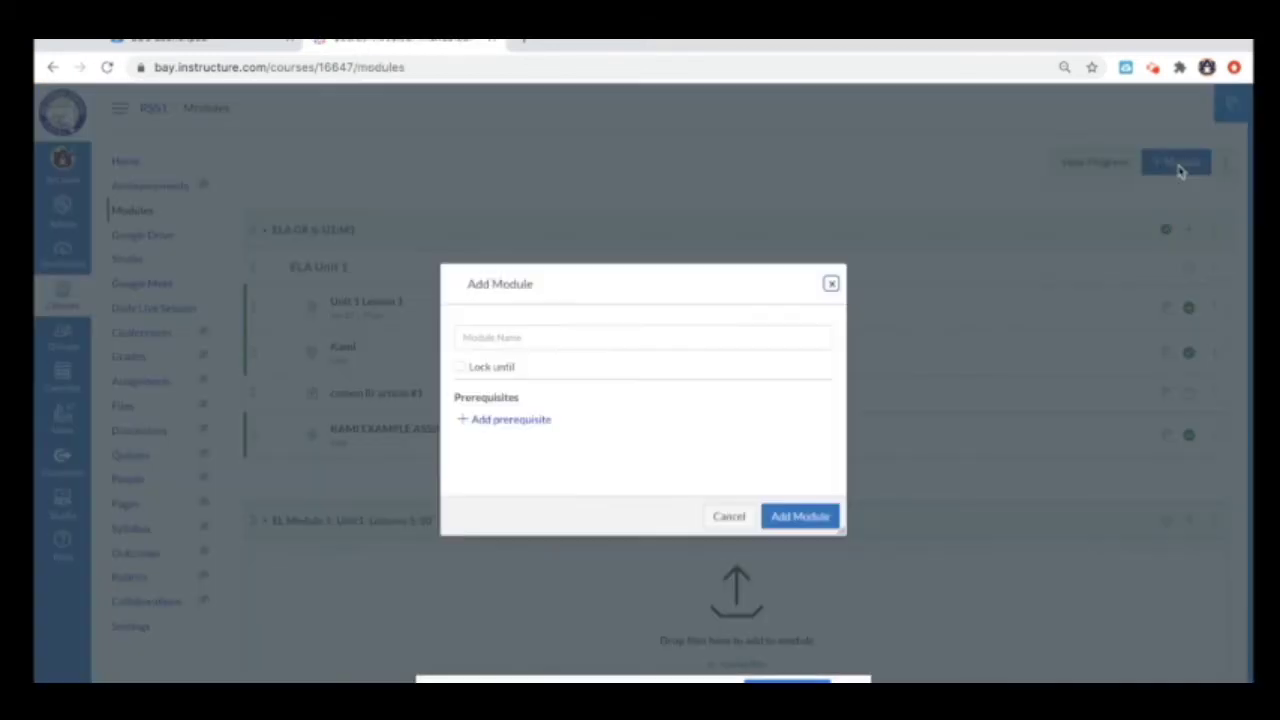
pyautogui.click(655, 342)
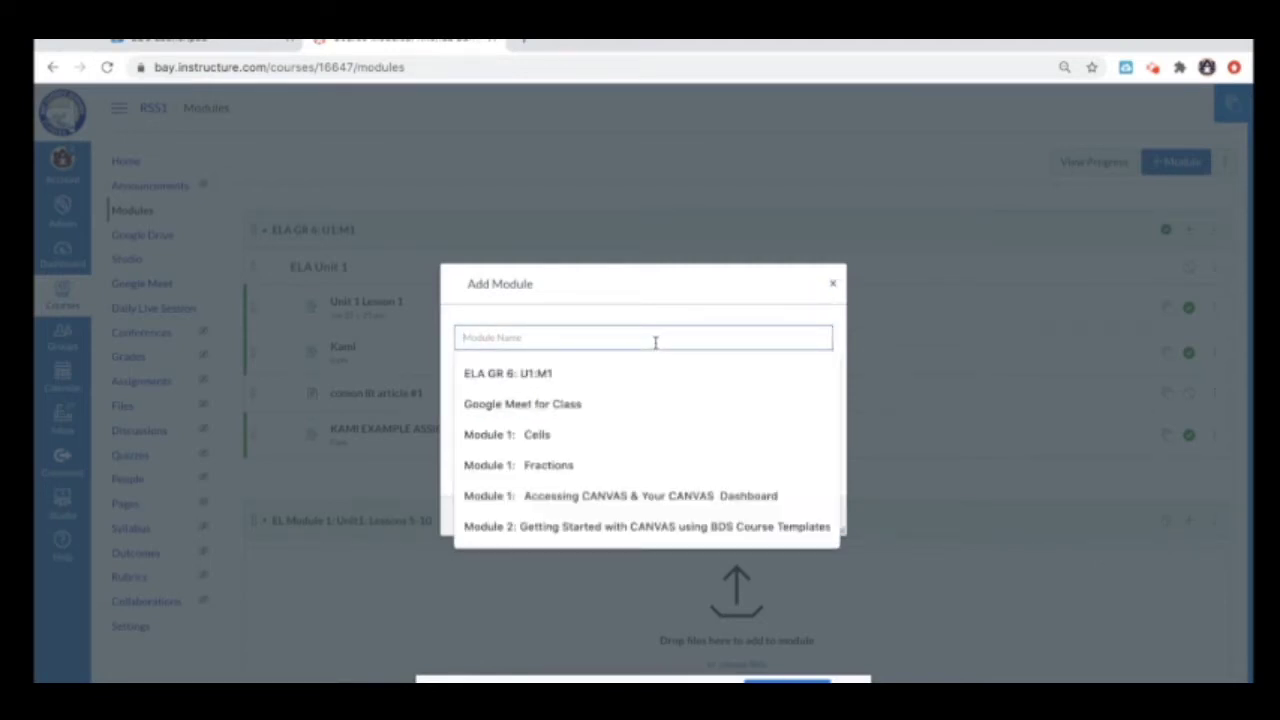
pyautogui.write('Google')
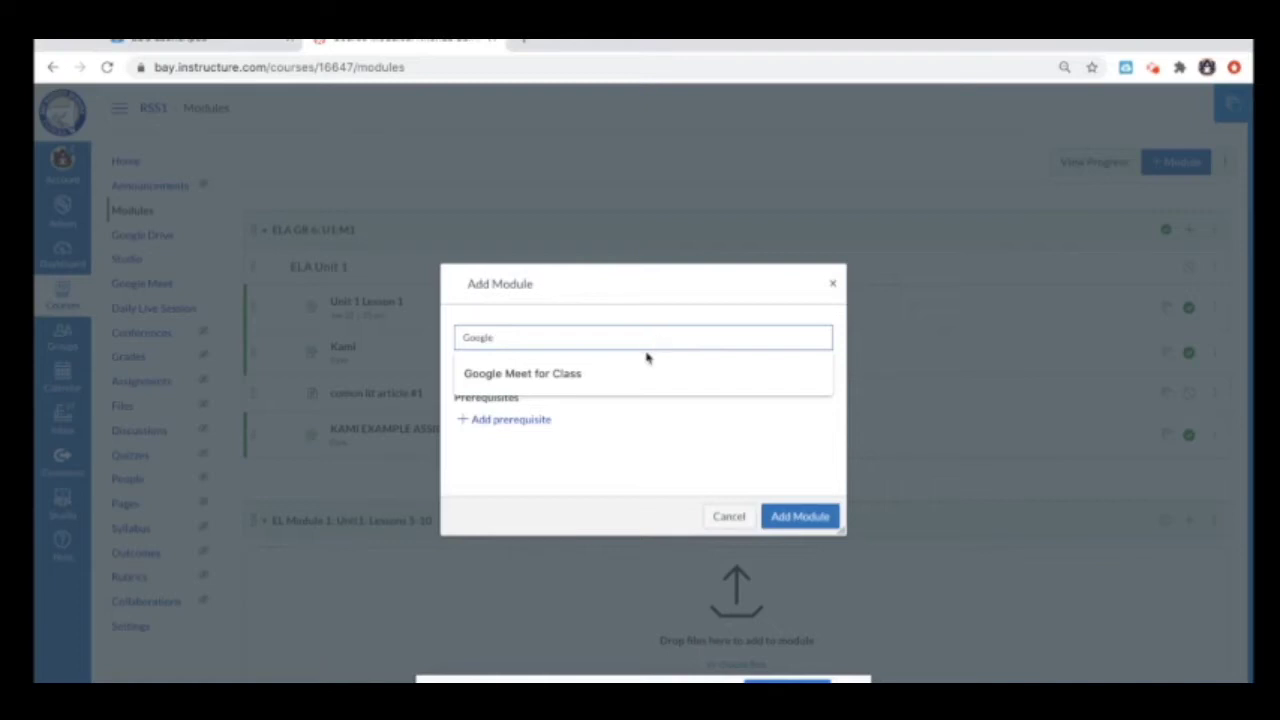
pyautogui.click(571, 373)
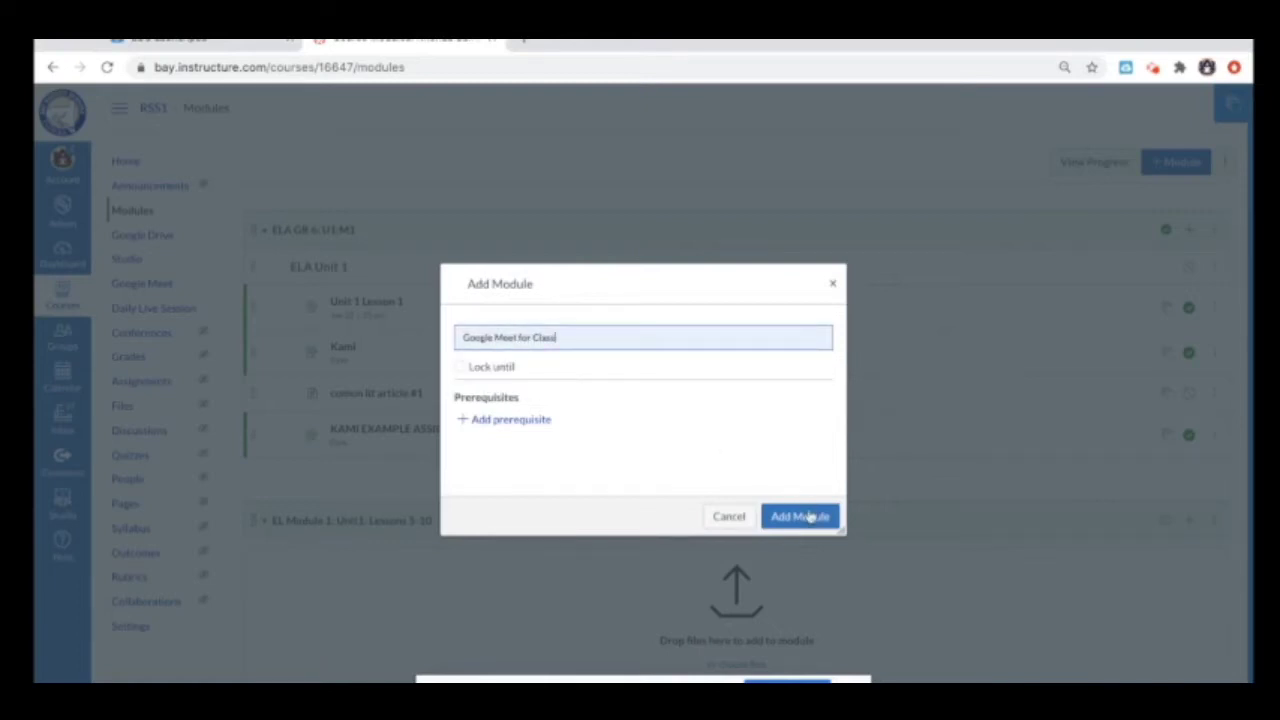
pyautogui.click(810, 516)
# Step: Drag the Google Meet for Class module to the top of the Modules list
pyautogui.scroll(-10, 923, 597)
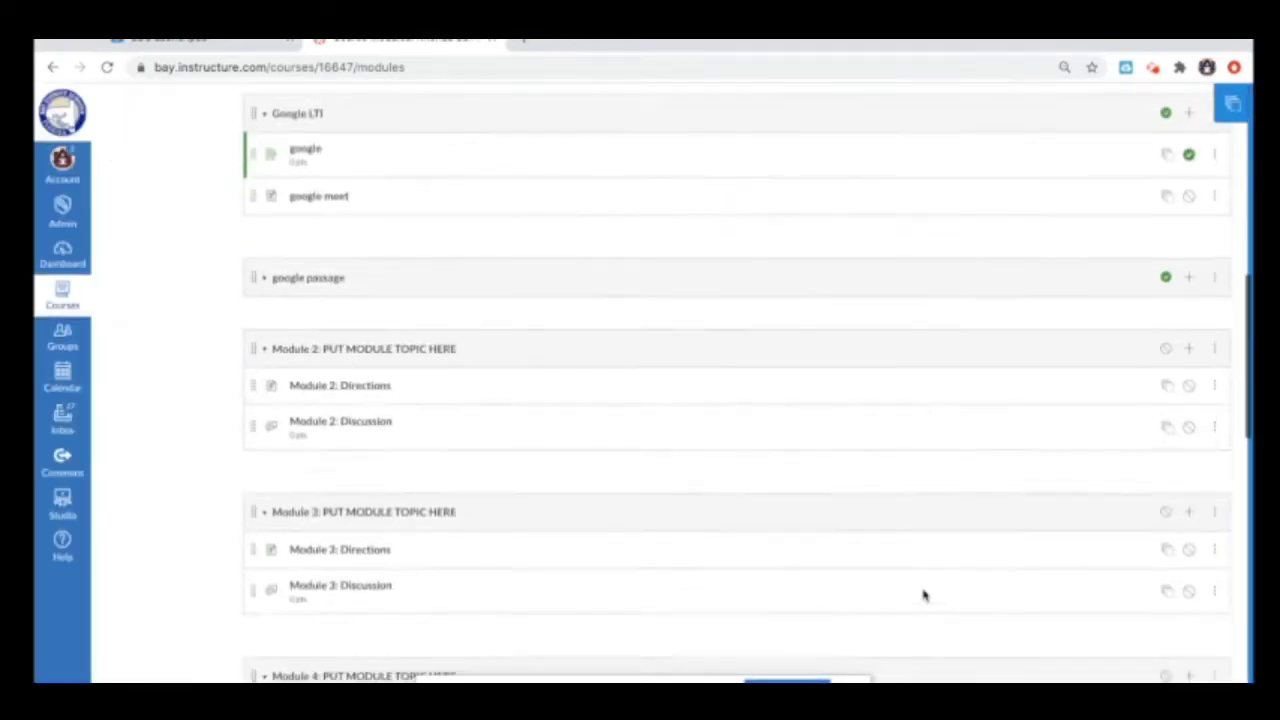
pyautogui.scroll(-10, 923, 597)
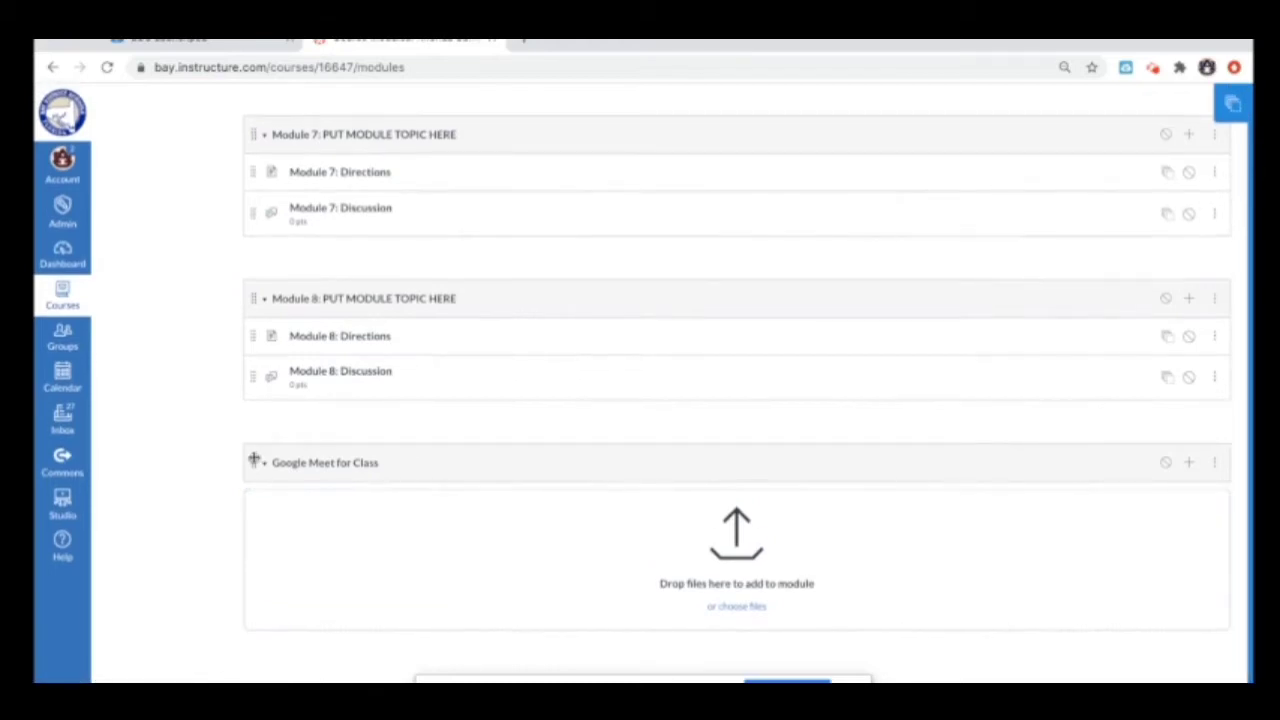
pyautogui.moveTo(254, 460); pyautogui.dragTo(268, 251)
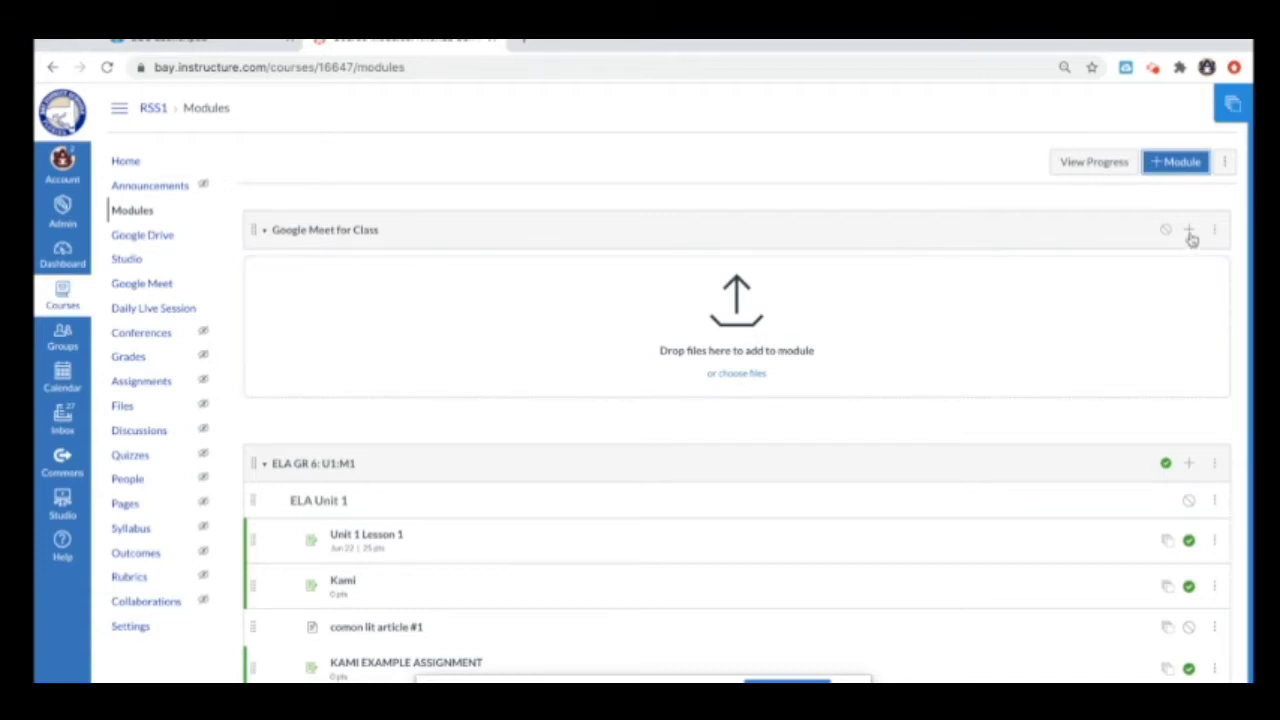
# Step: Add a new Page item named 'Classroom Live' to Google Meet for Class, then open it
pyautogui.click(1189, 233)
pyautogui.click(566, 289)
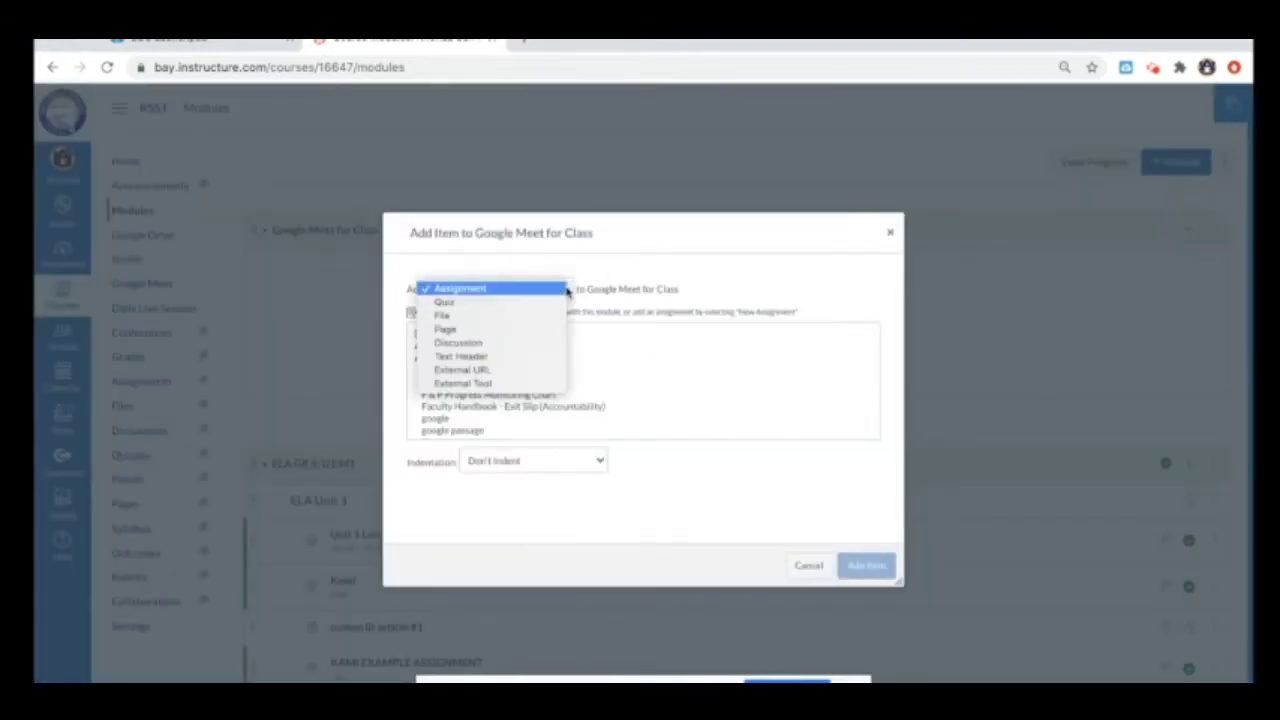
pyautogui.click(505, 316)
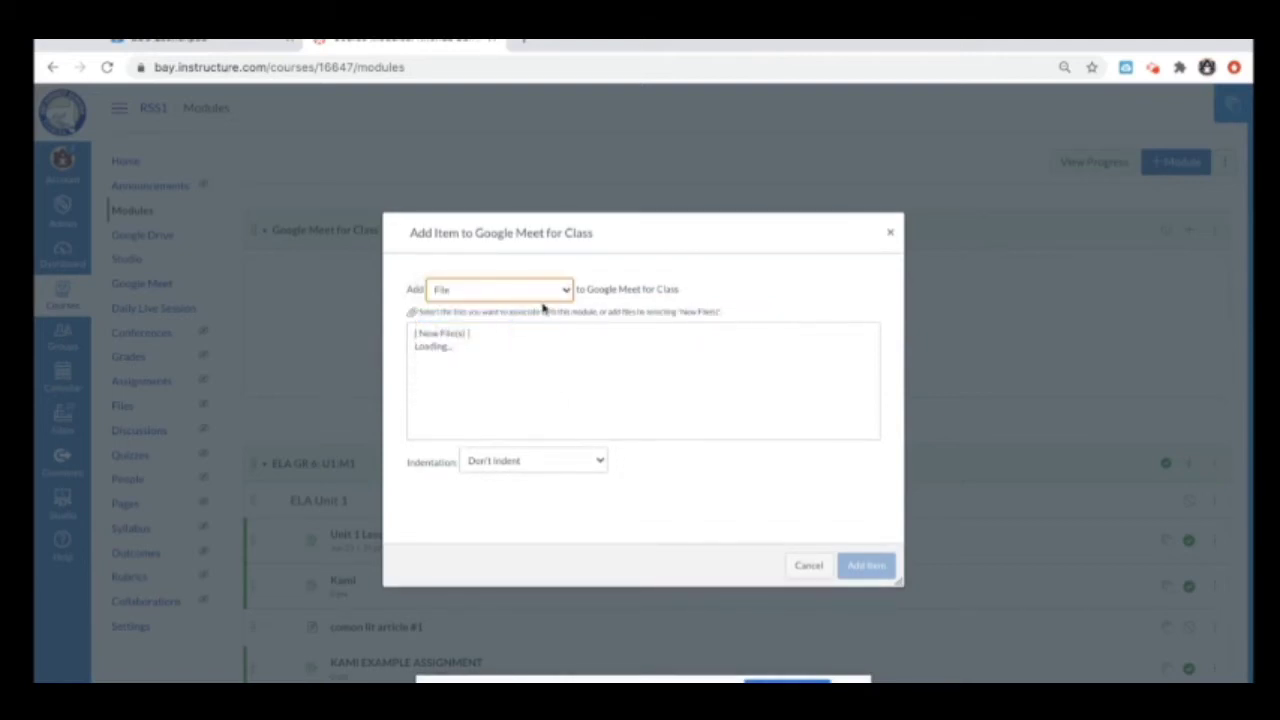
pyautogui.click(558, 289)
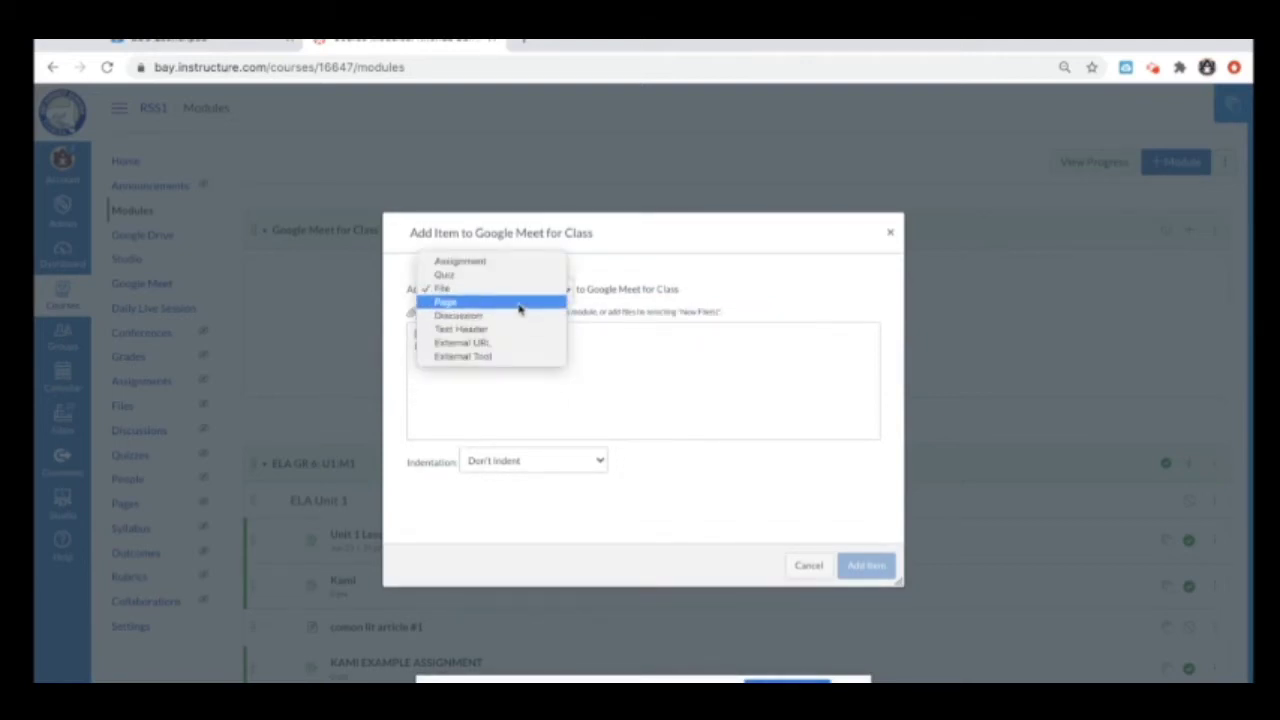
pyautogui.click(520, 302)
pyautogui.click(458, 335)
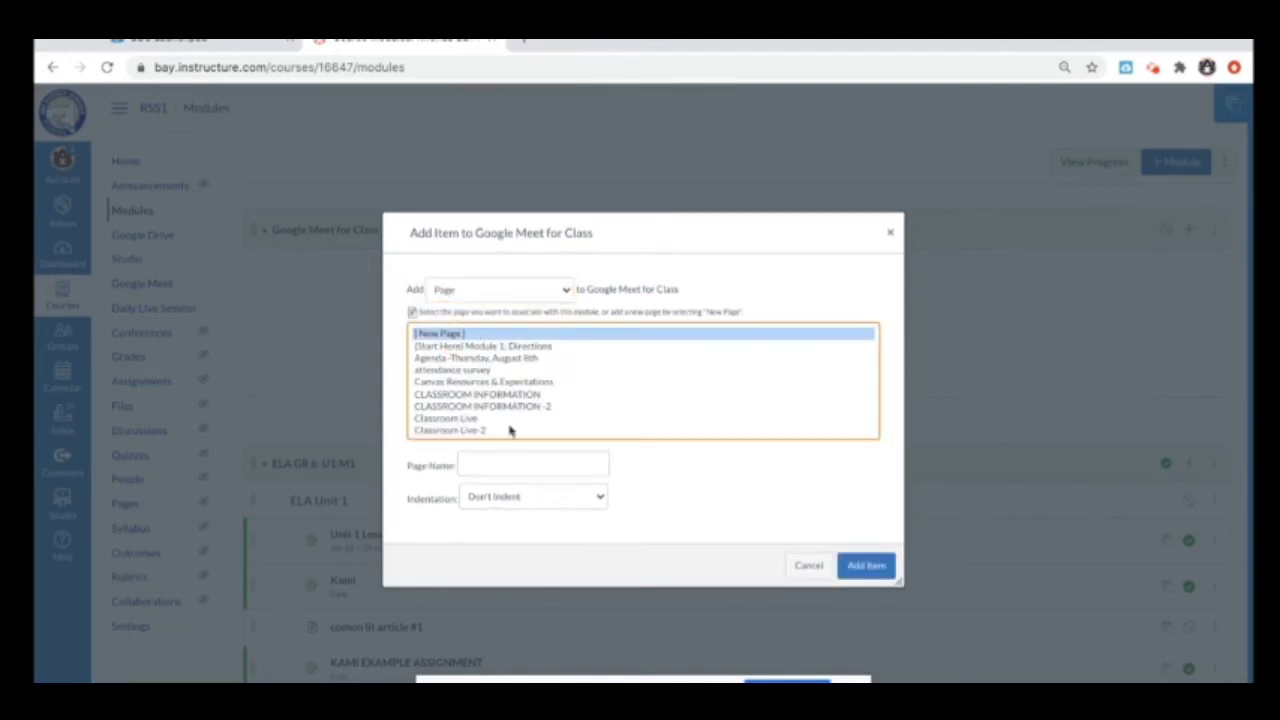
pyautogui.click(496, 461)
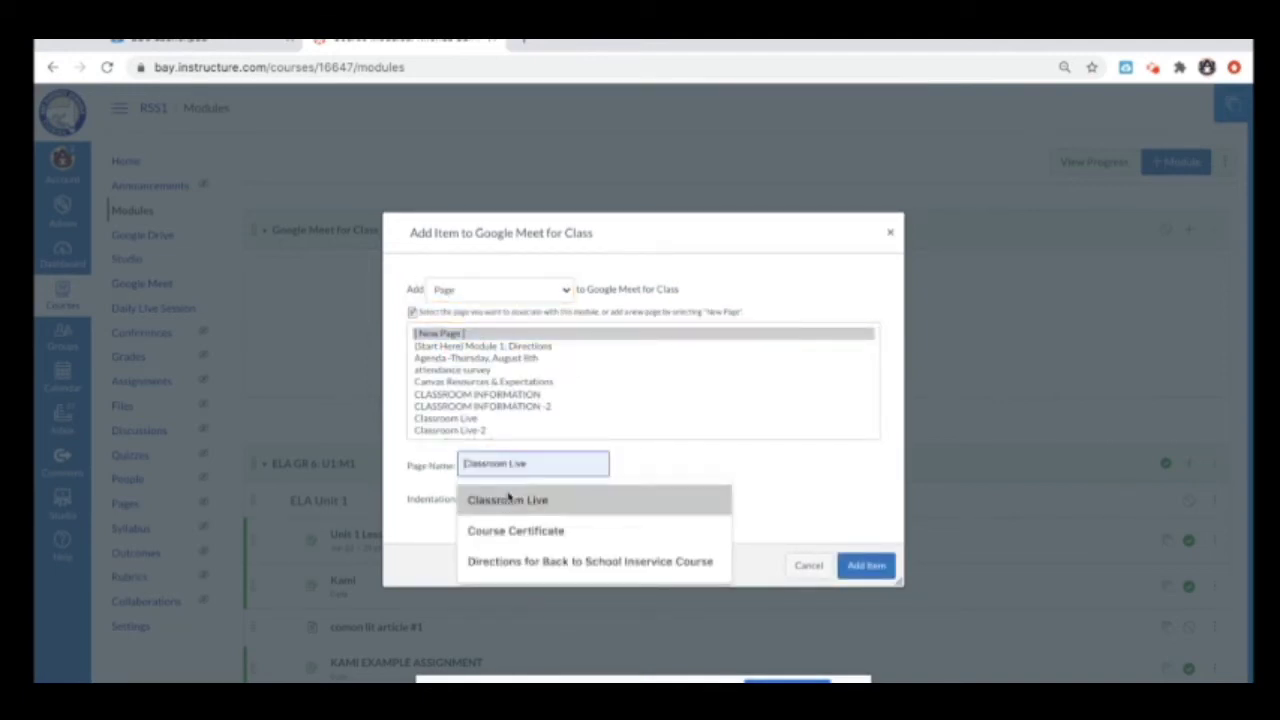
pyautogui.click(509, 502)
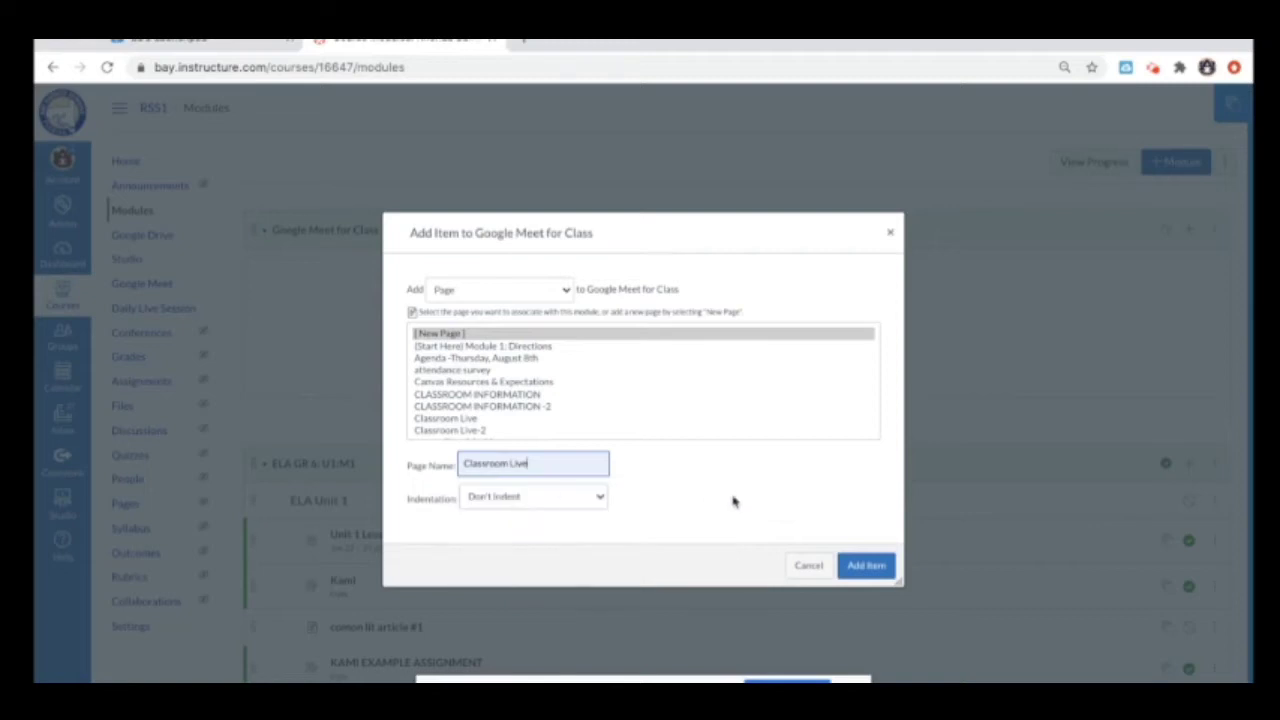
pyautogui.click(870, 565)
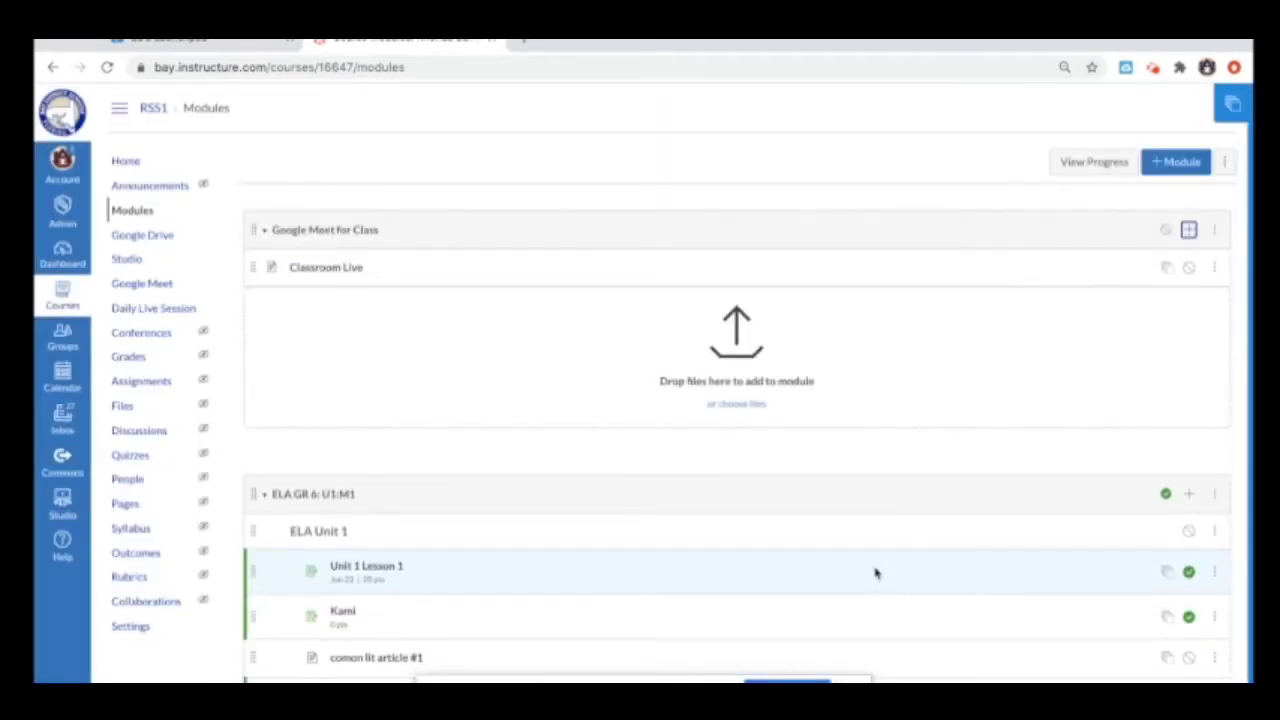
pyautogui.click(353, 272)
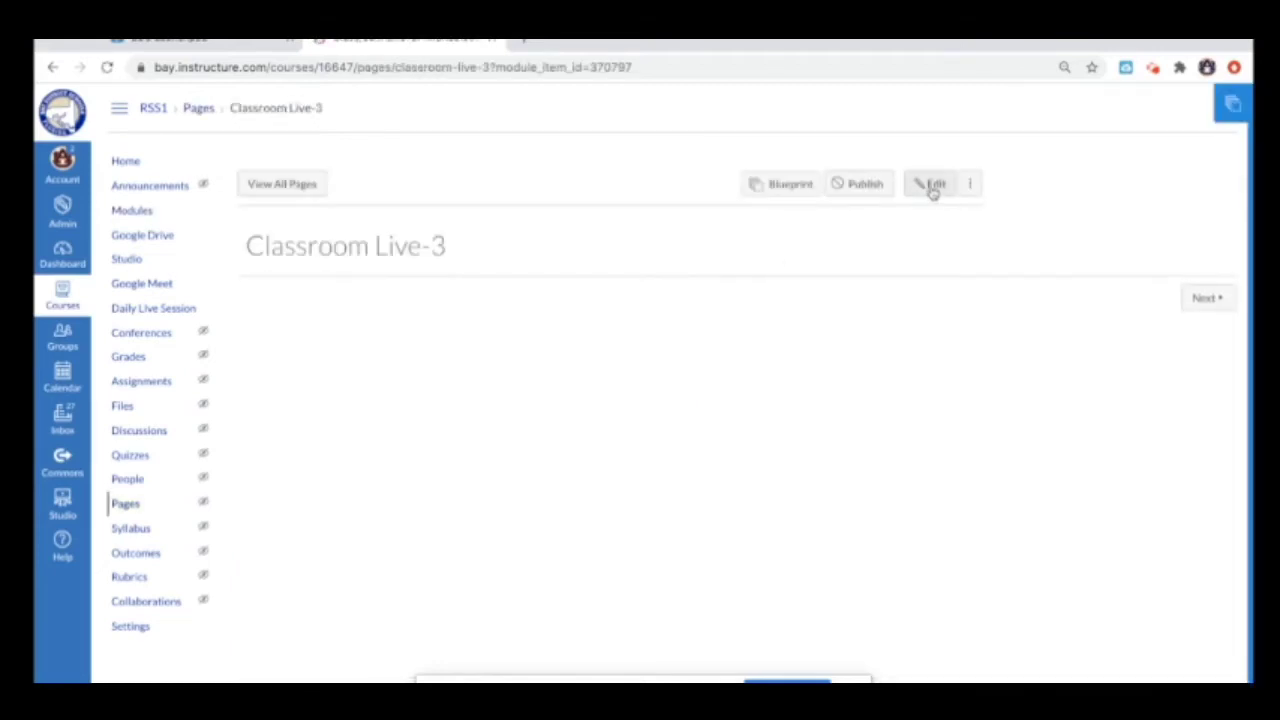
# Step: Edit the Classroom Live-3 page and close the Design Tools sidebar
pyautogui.click(932, 186)
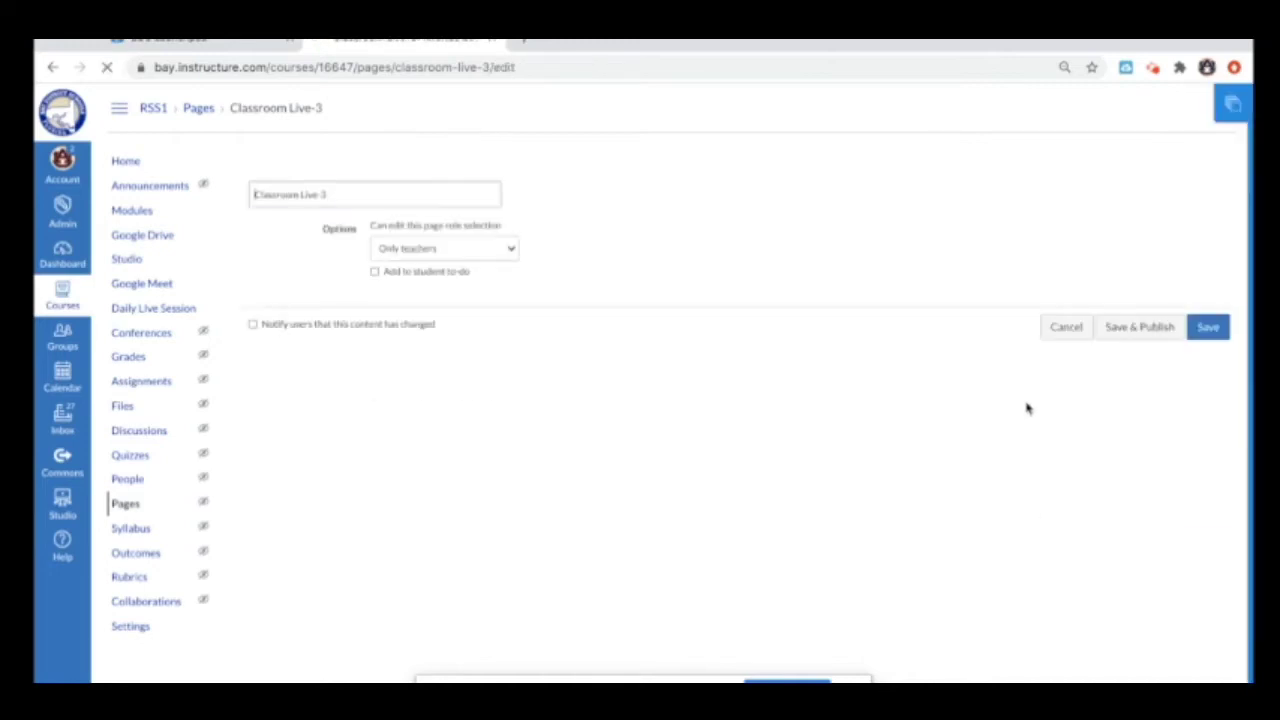
pyautogui.click(1233, 103)
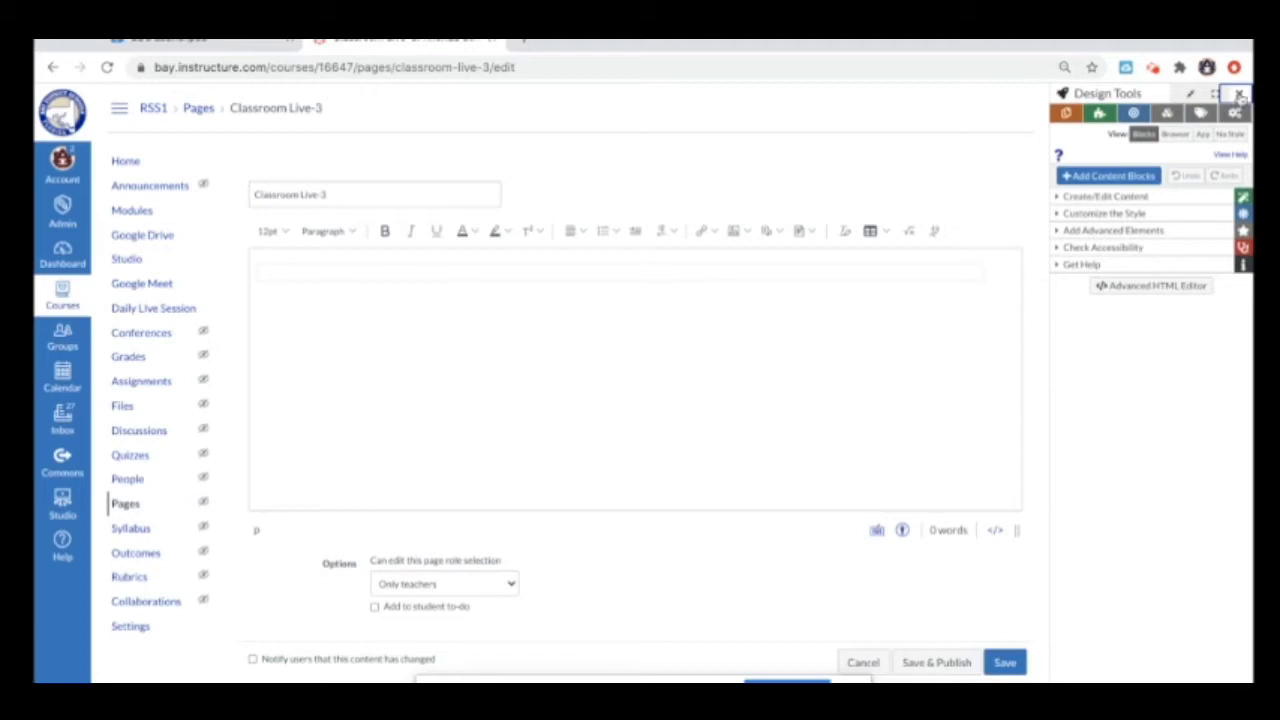
pyautogui.click(1239, 95)
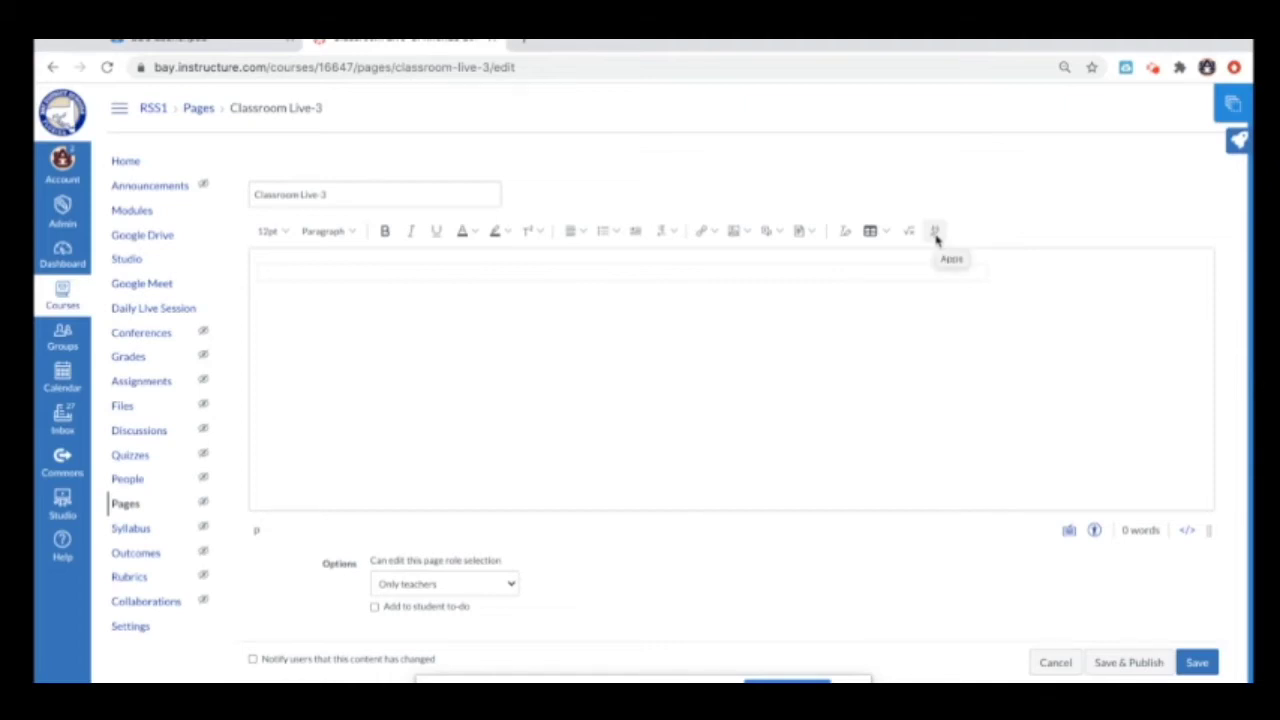
# Step: Insert a Google Meet link through the Google Hangouts Meet app, granting Google account access
pyautogui.click(935, 234)
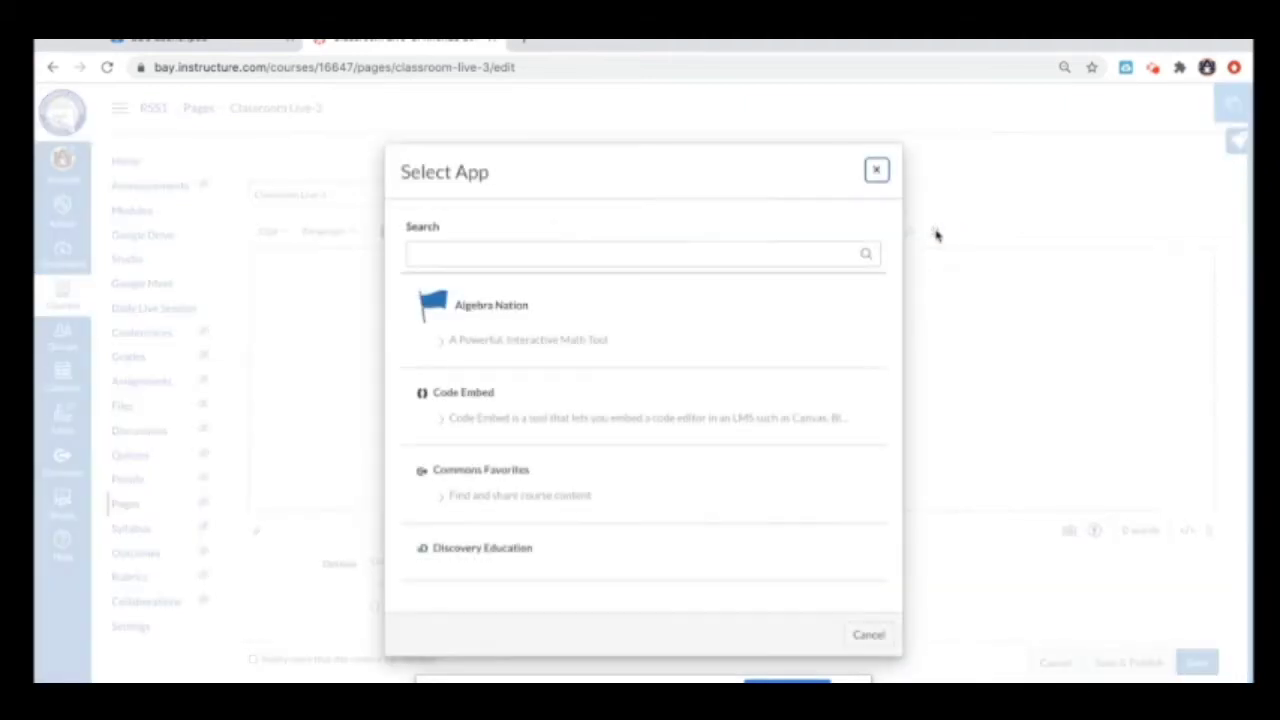
pyautogui.scroll(-5, 749, 419)
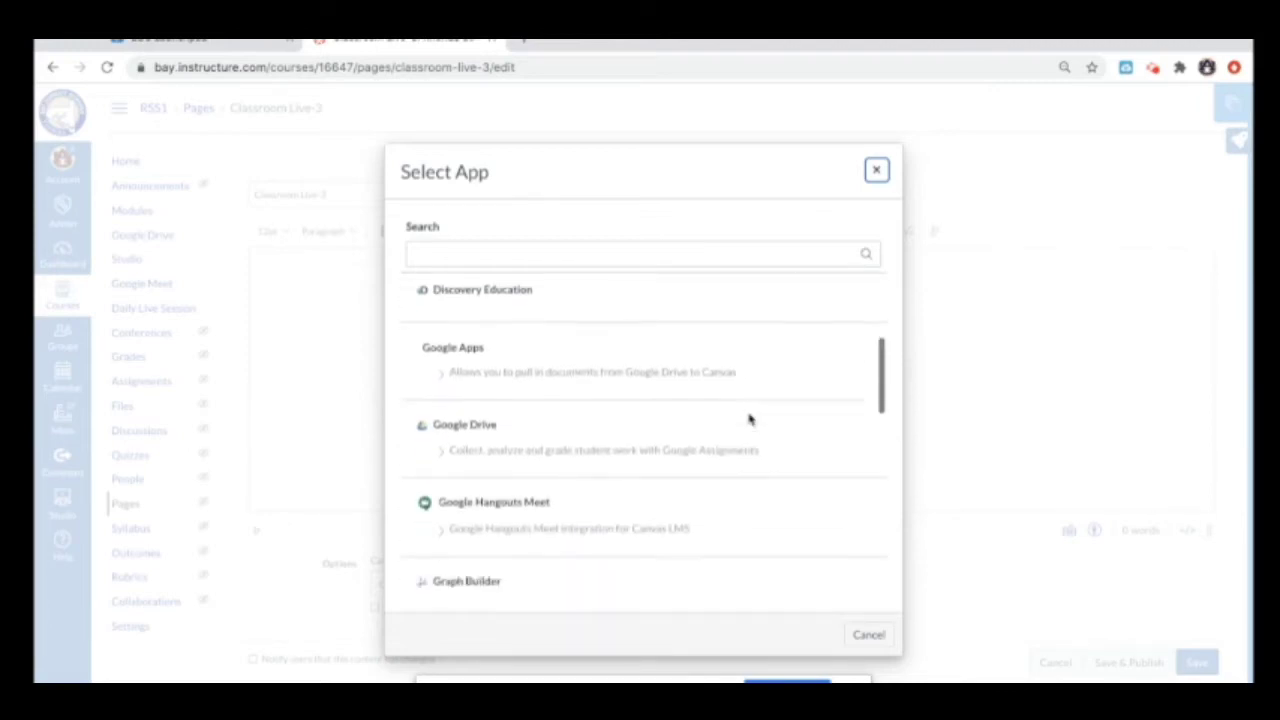
pyautogui.scroll(-1, 749, 419)
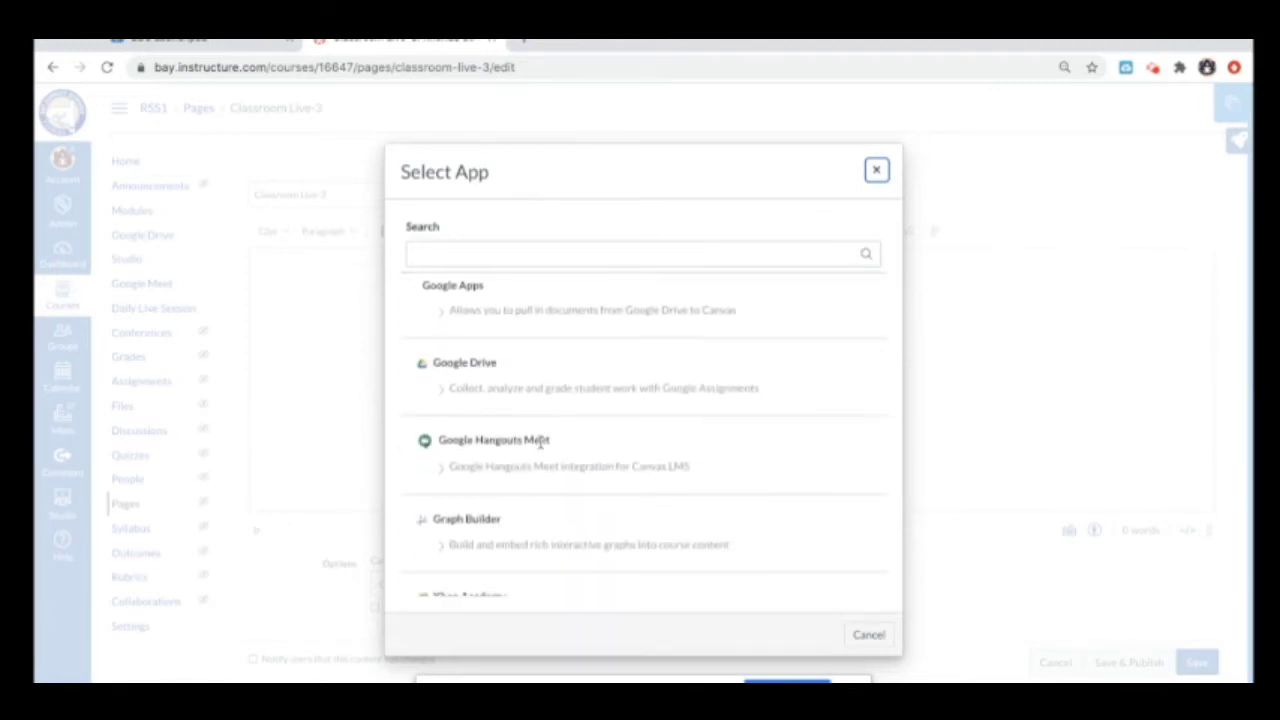
pyautogui.click(540, 446)
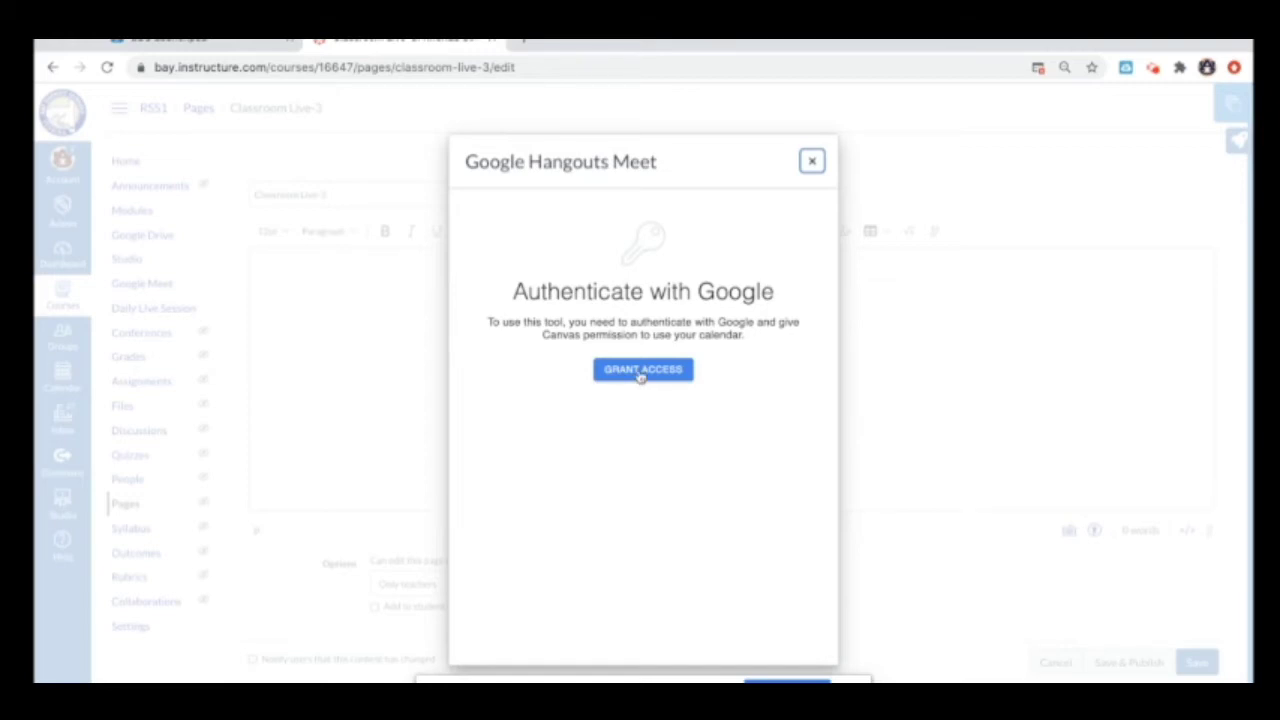
pyautogui.click(641, 371)
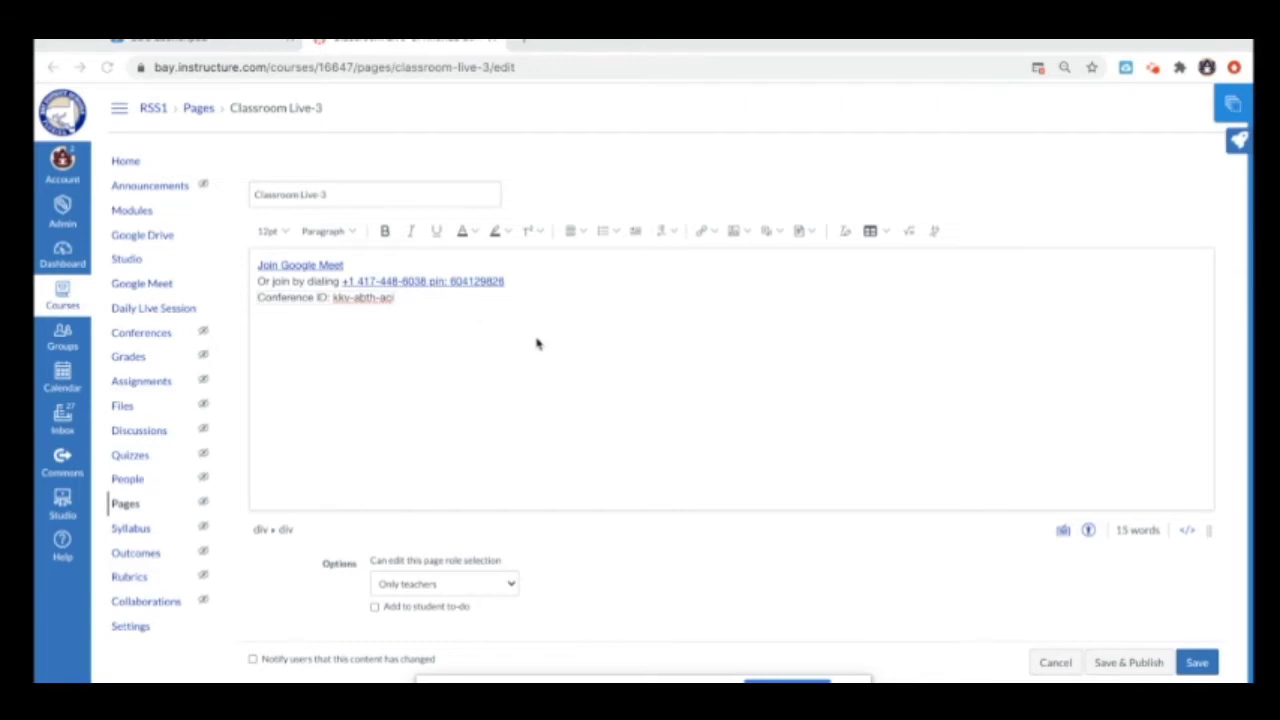
# Step: Save the Classroom Live-3 page with its Meet link and return to Modules
pyautogui.click(1202, 667)
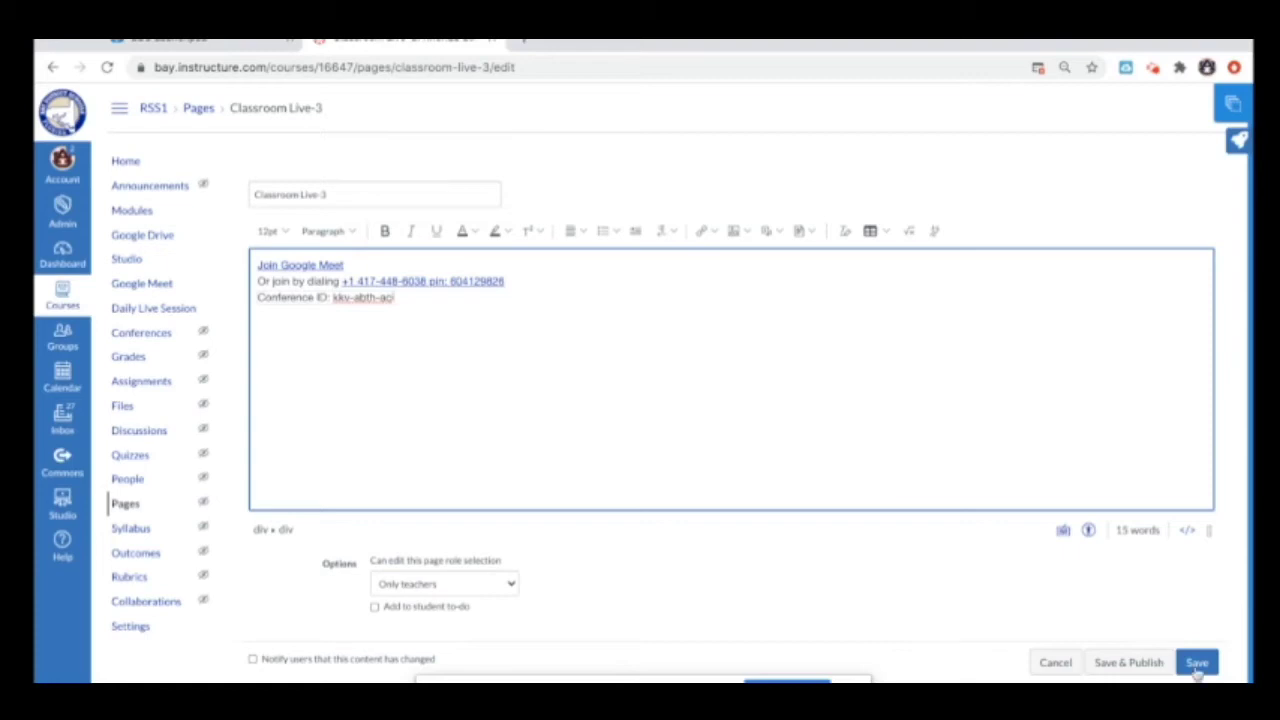
pyautogui.click(1196, 662)
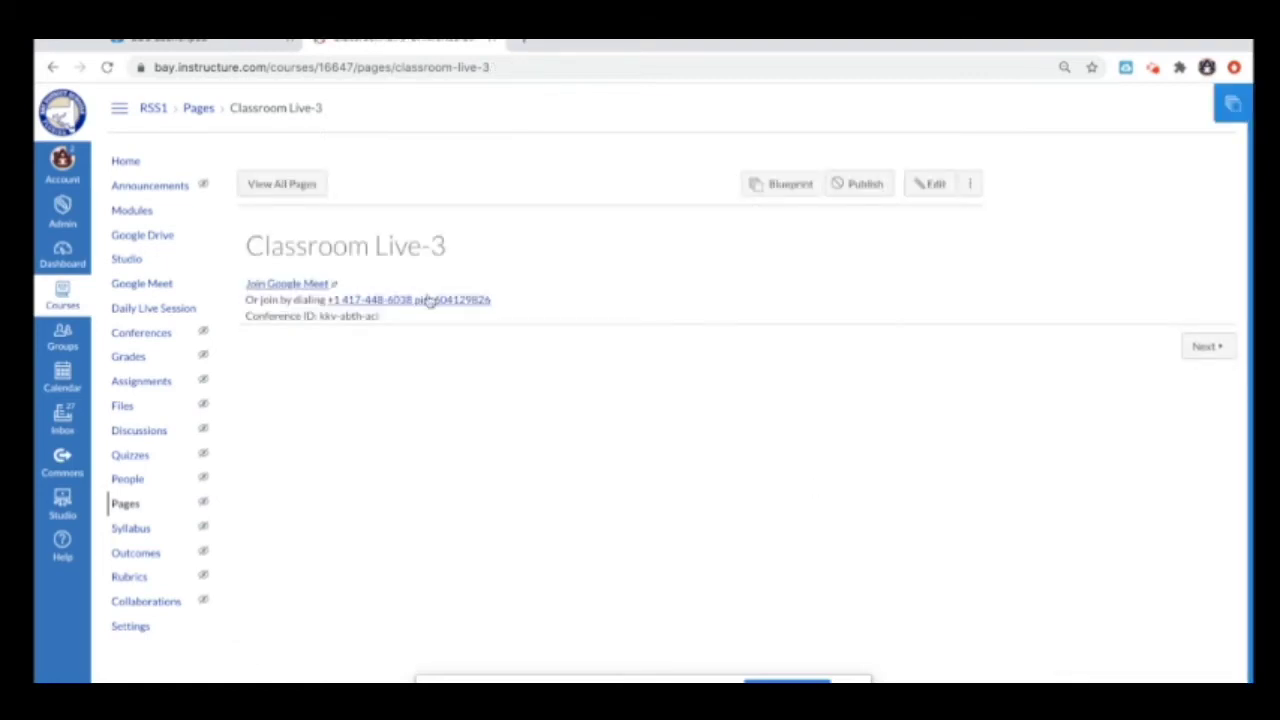
pyautogui.click(150, 212)
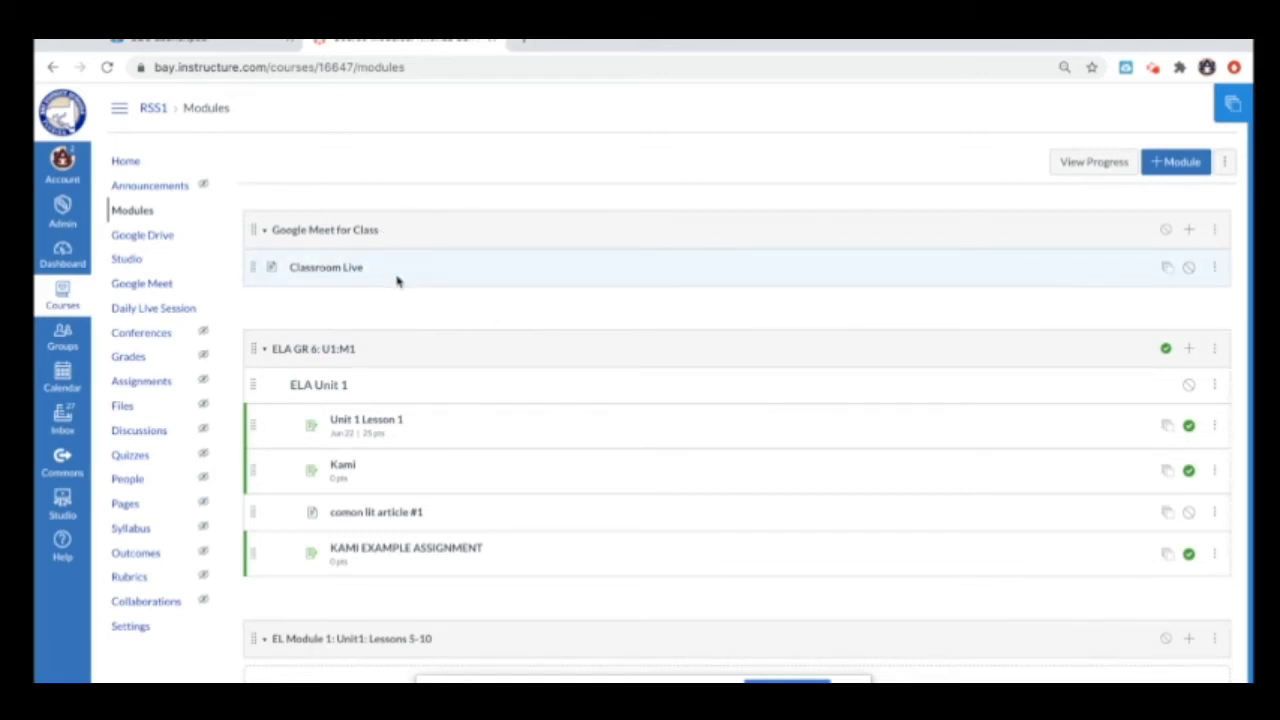
# Step: Open Classroom Live from the Google Meet for Class module and switch to editing
pyautogui.click(330, 268)
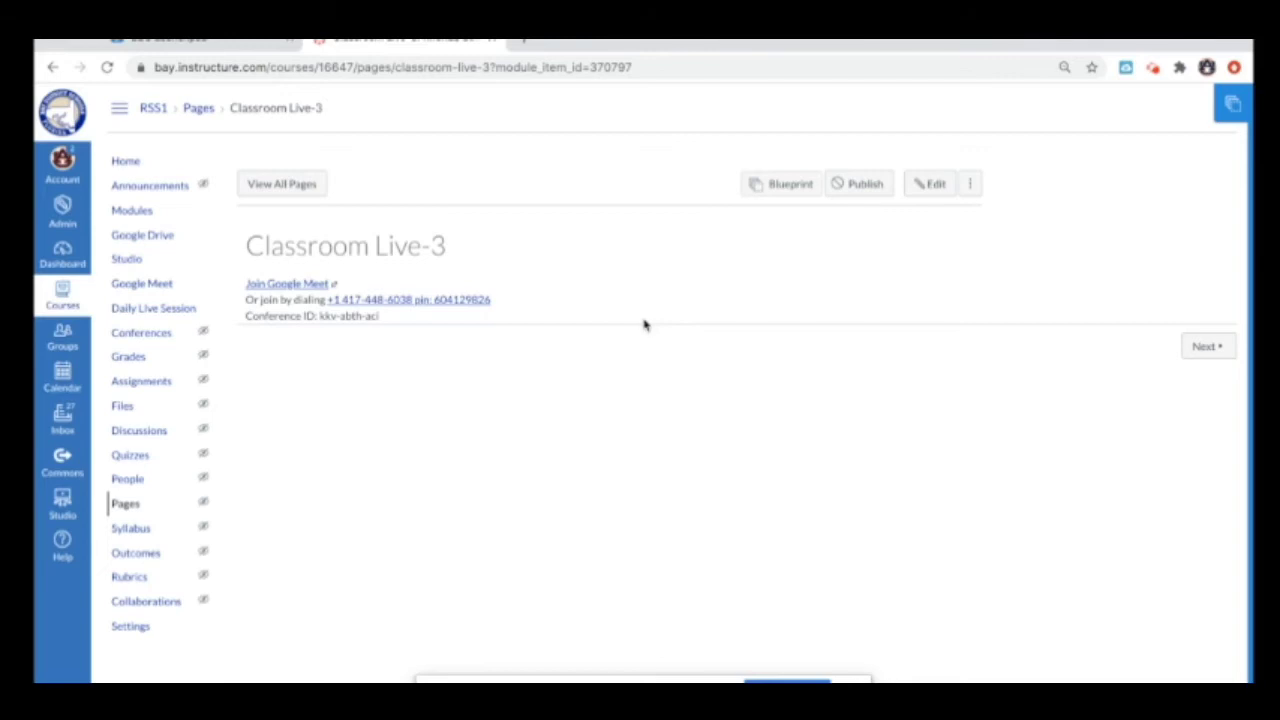
pyautogui.click(934, 192)
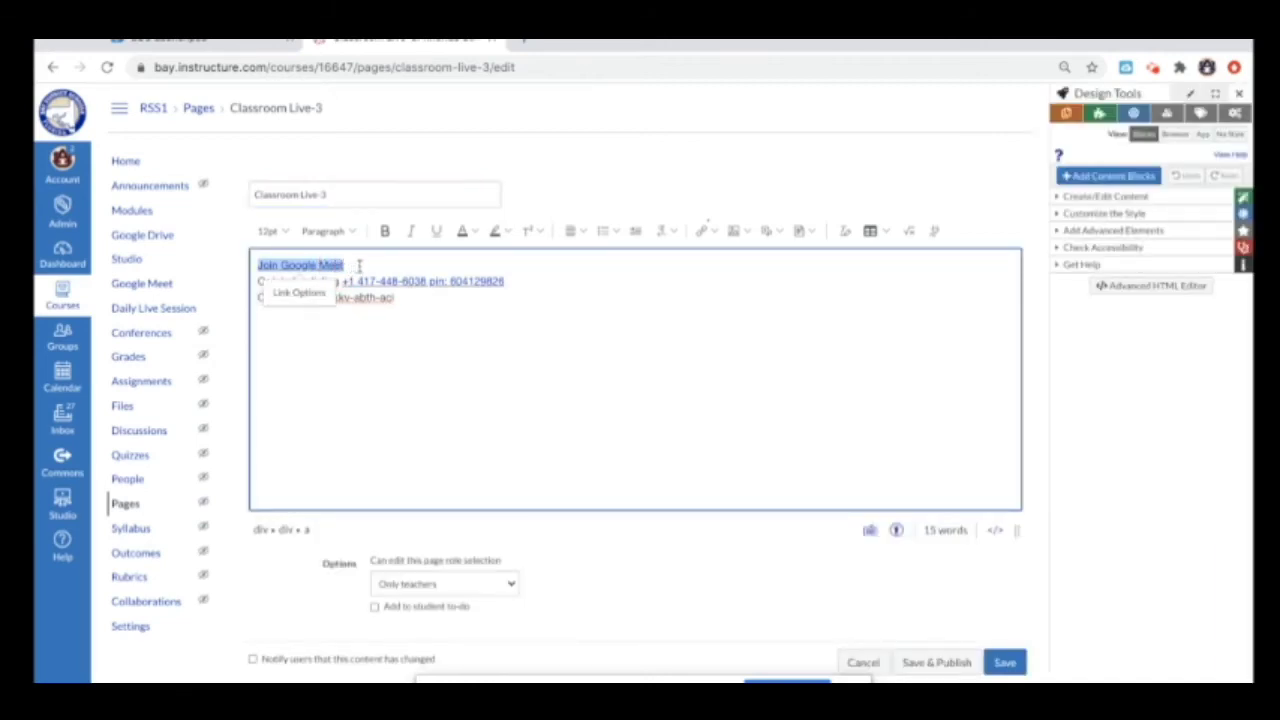
# Step: Copy the Join Google Meet link URL from its Link Options, then go to course Settings
pyautogui.click(1239, 93)
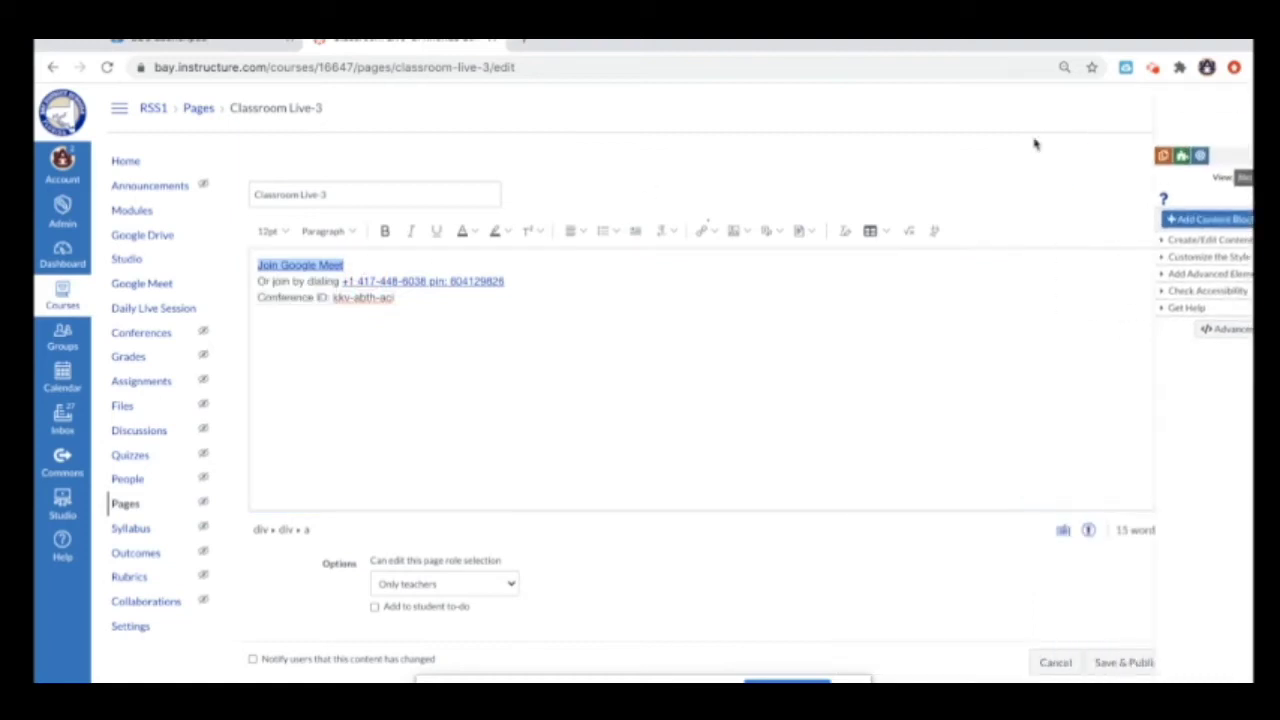
pyautogui.click(336, 265)
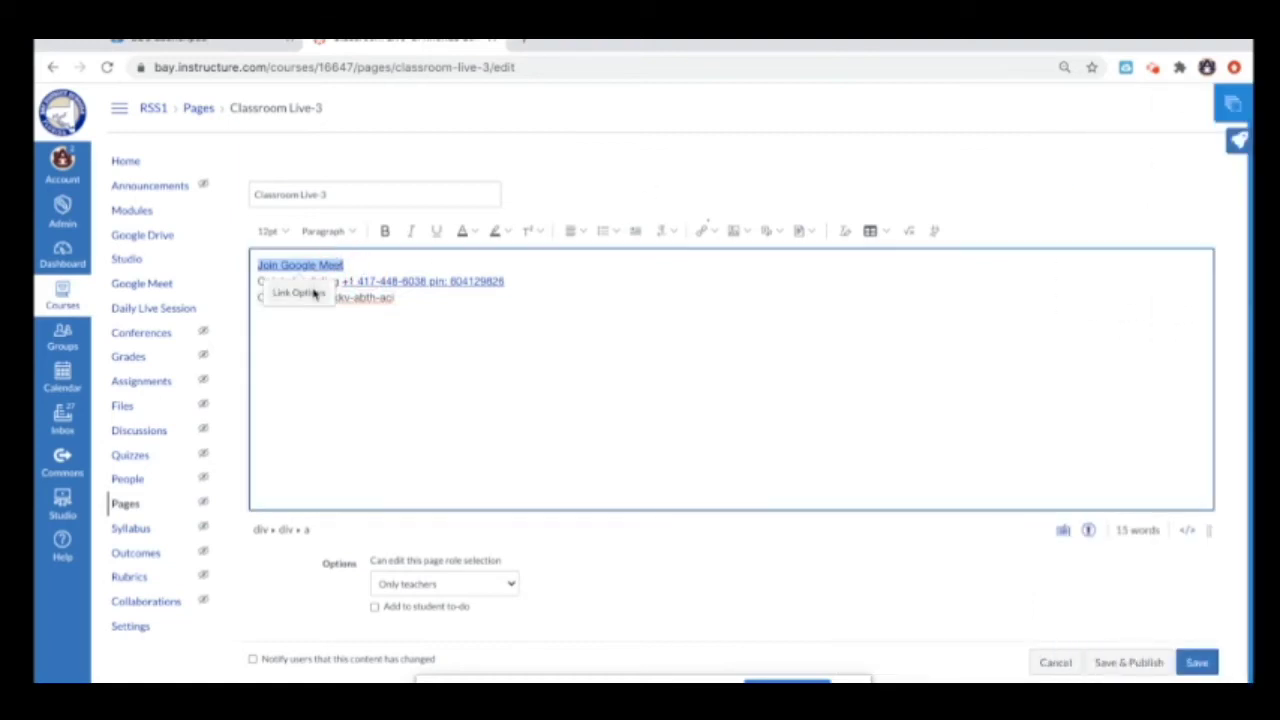
pyautogui.click(302, 289)
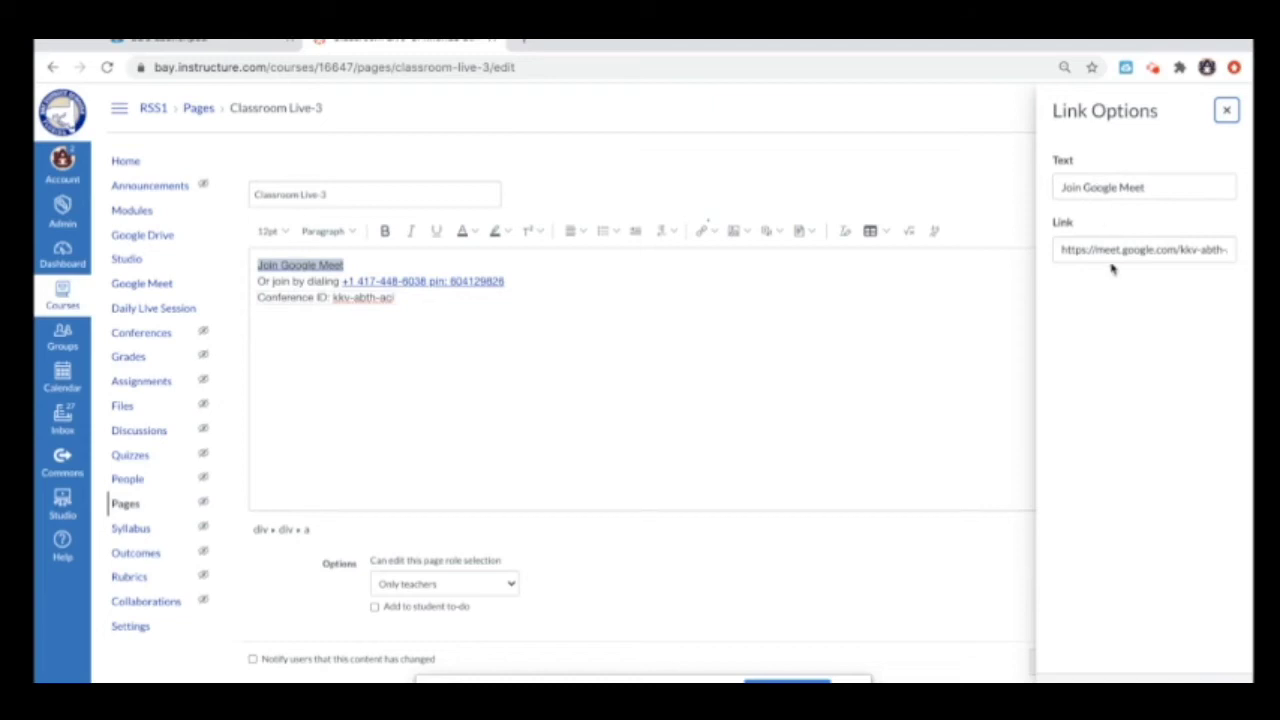
pyautogui.moveTo(1060, 250); pyautogui.dragTo(1247, 264)
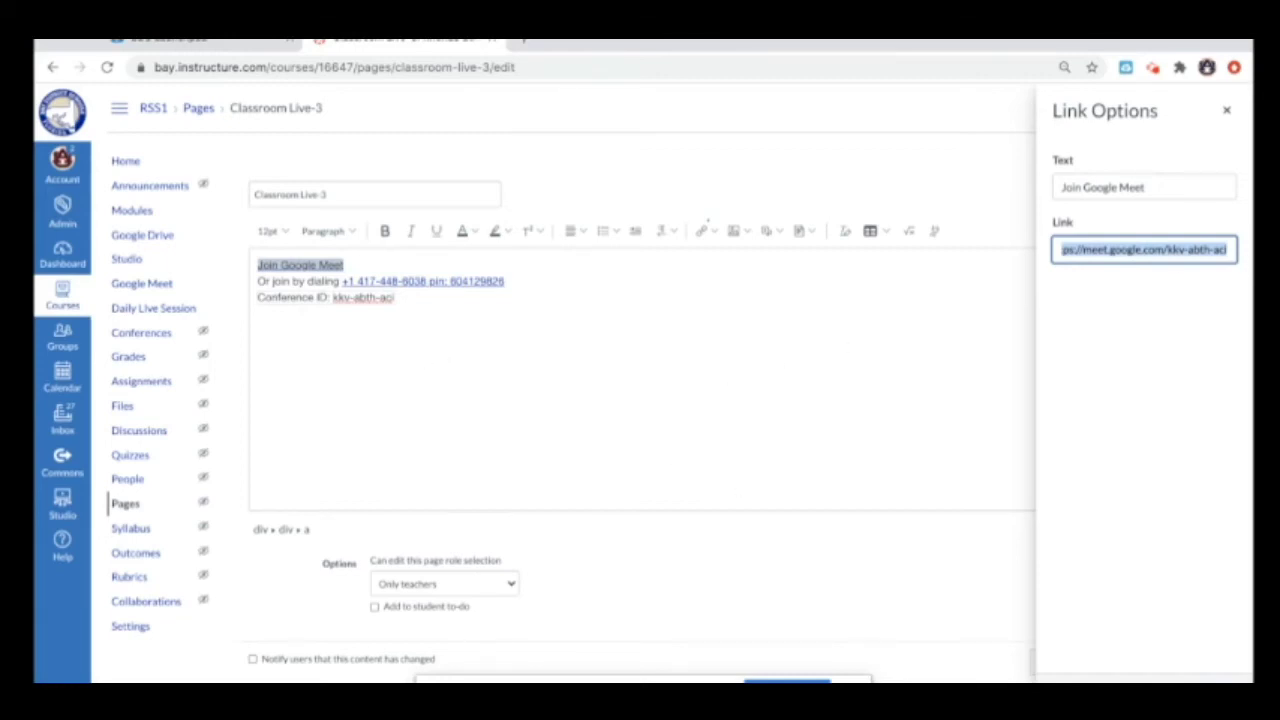
pyautogui.press('Return')
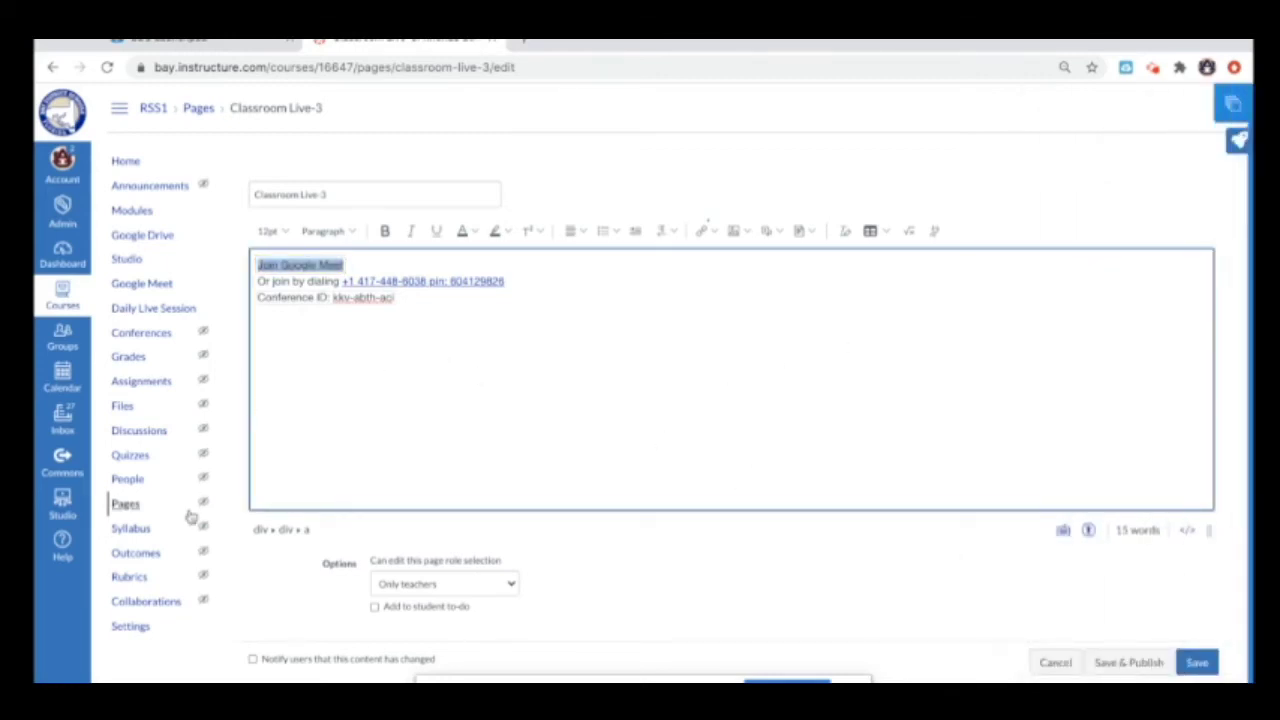
pyautogui.click(140, 626)
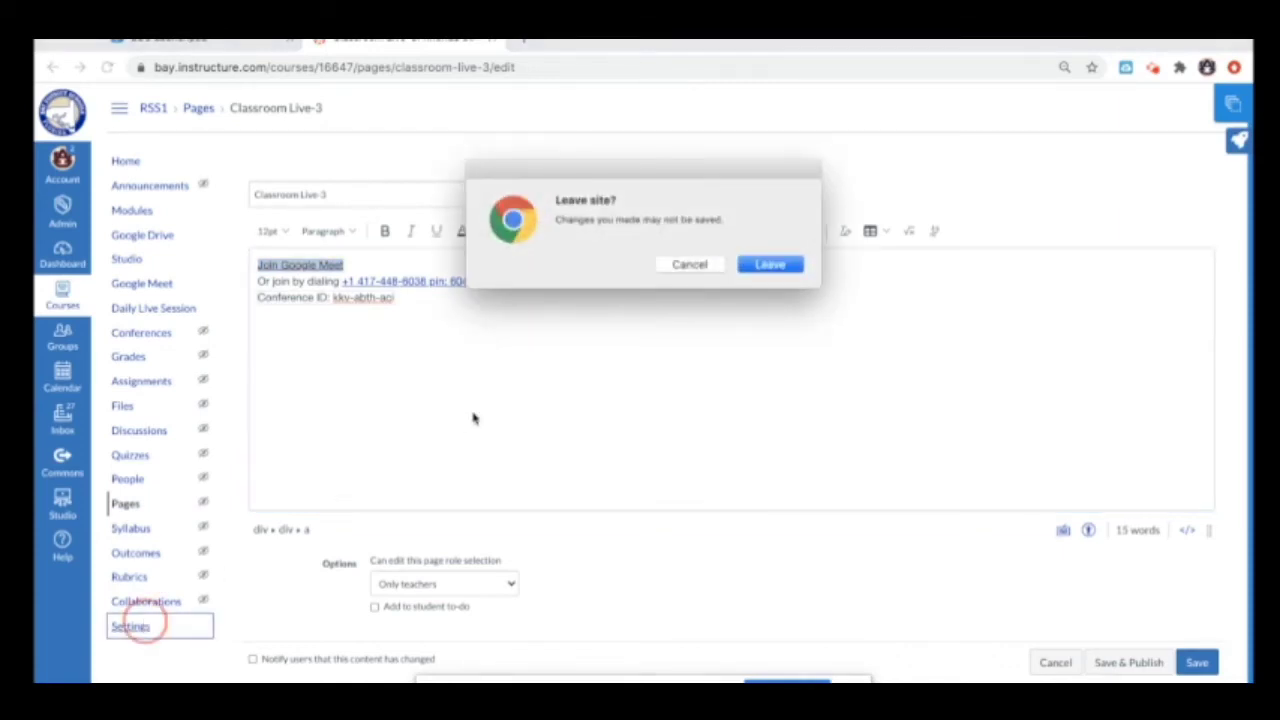
# Step: Leave the editor, filter the course's external apps by 'redire', and open Redirect Tool
pyautogui.click(690, 265)
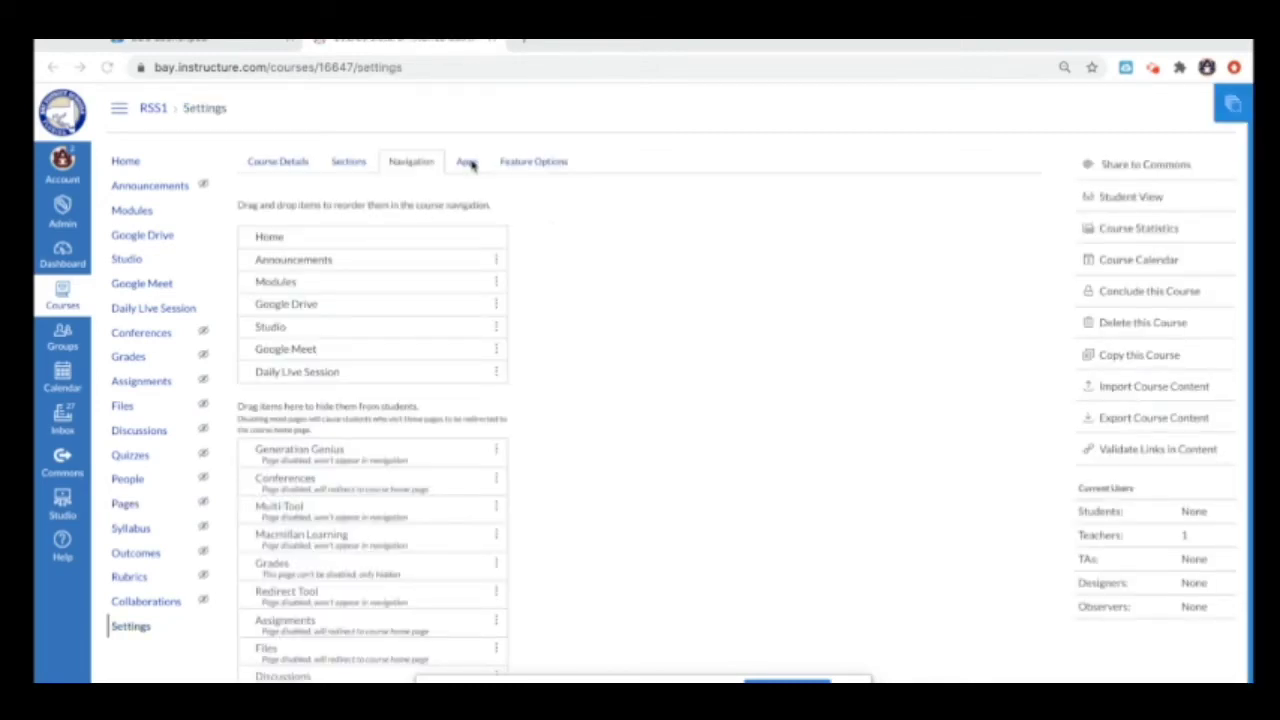
pyautogui.click(468, 164)
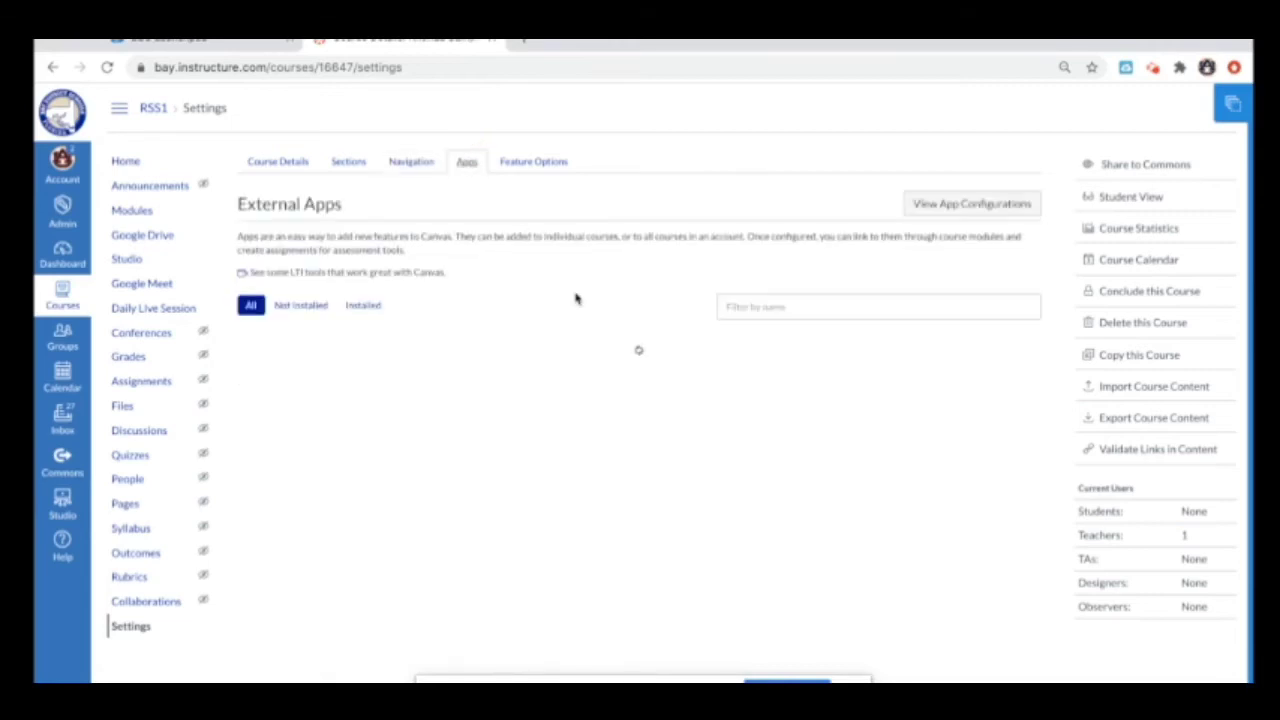
pyautogui.click(737, 306)
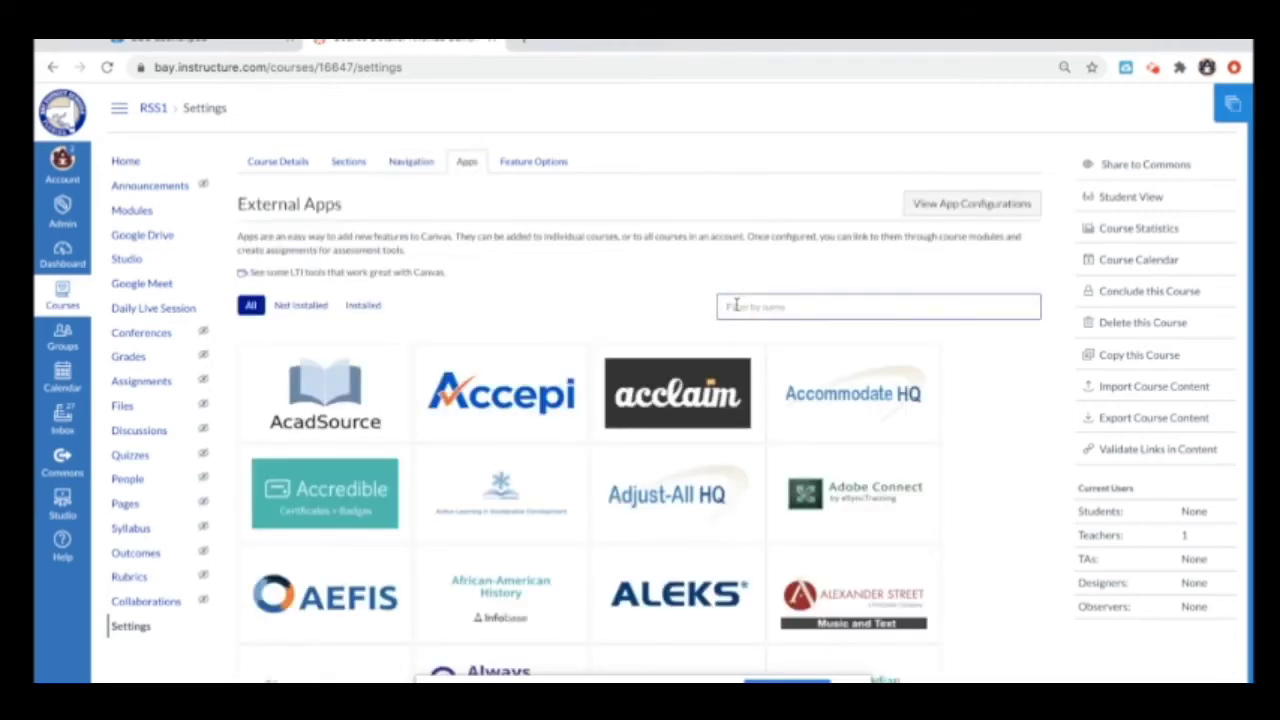
pyautogui.write('redi')
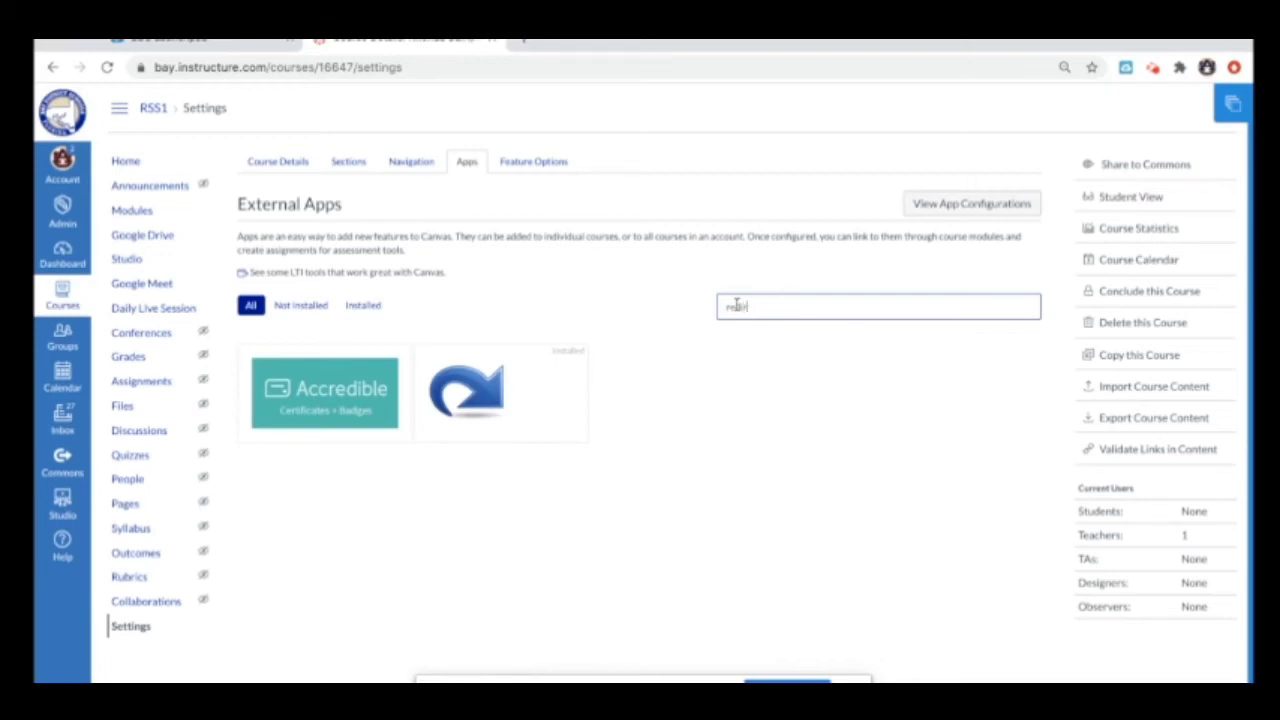
pyautogui.write('rect')
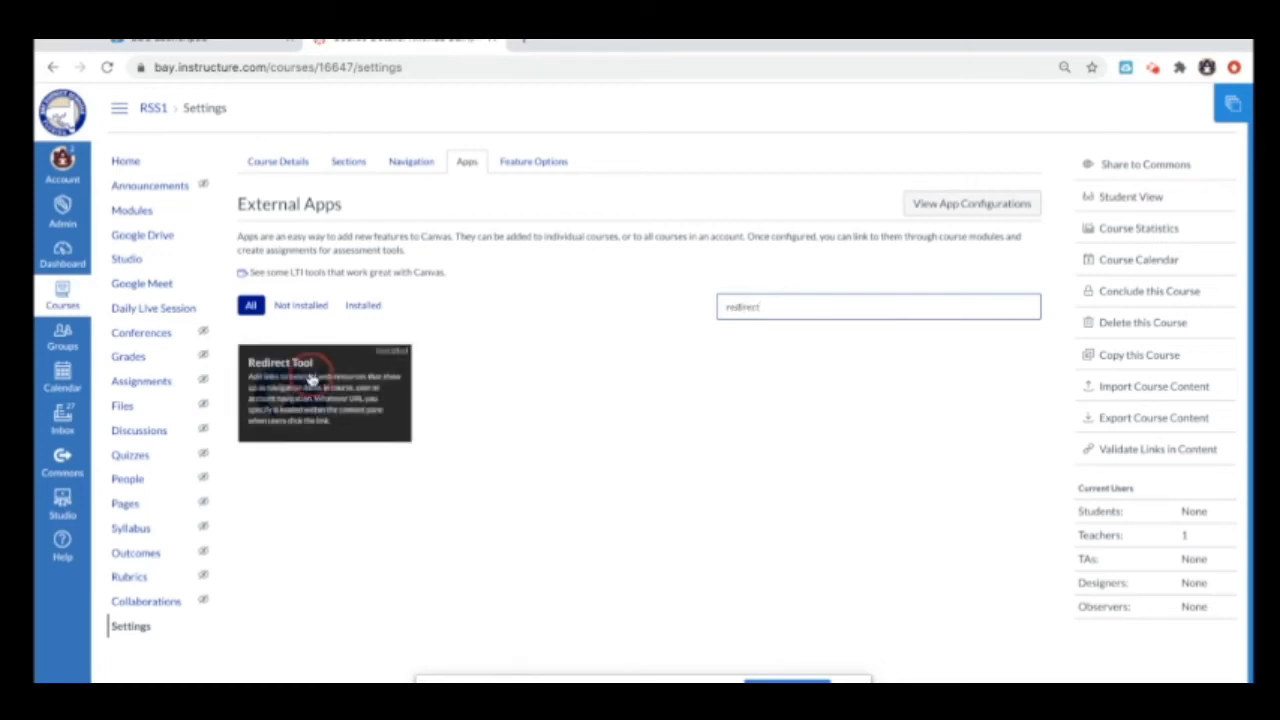
pyautogui.click(305, 390)
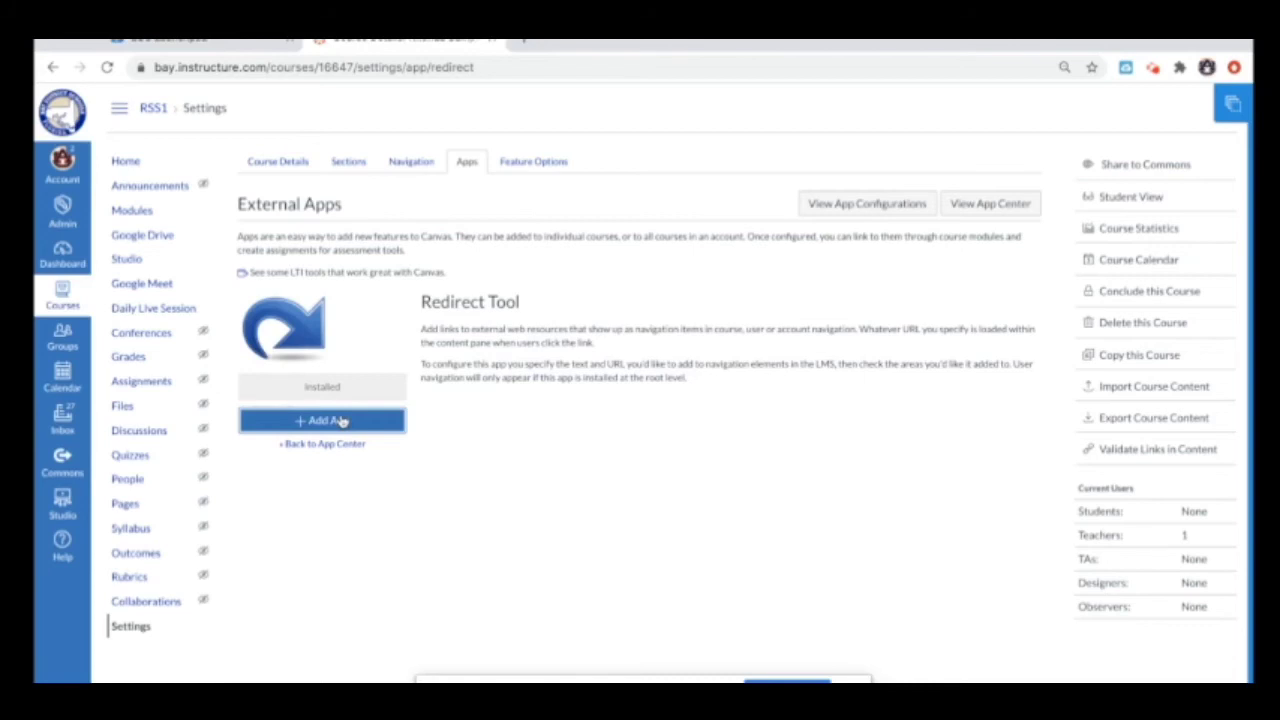
# Step: Start adding the Redirect Tool app, replacing its default name with 'Daily Live Session period 1'
pyautogui.click(341, 421)
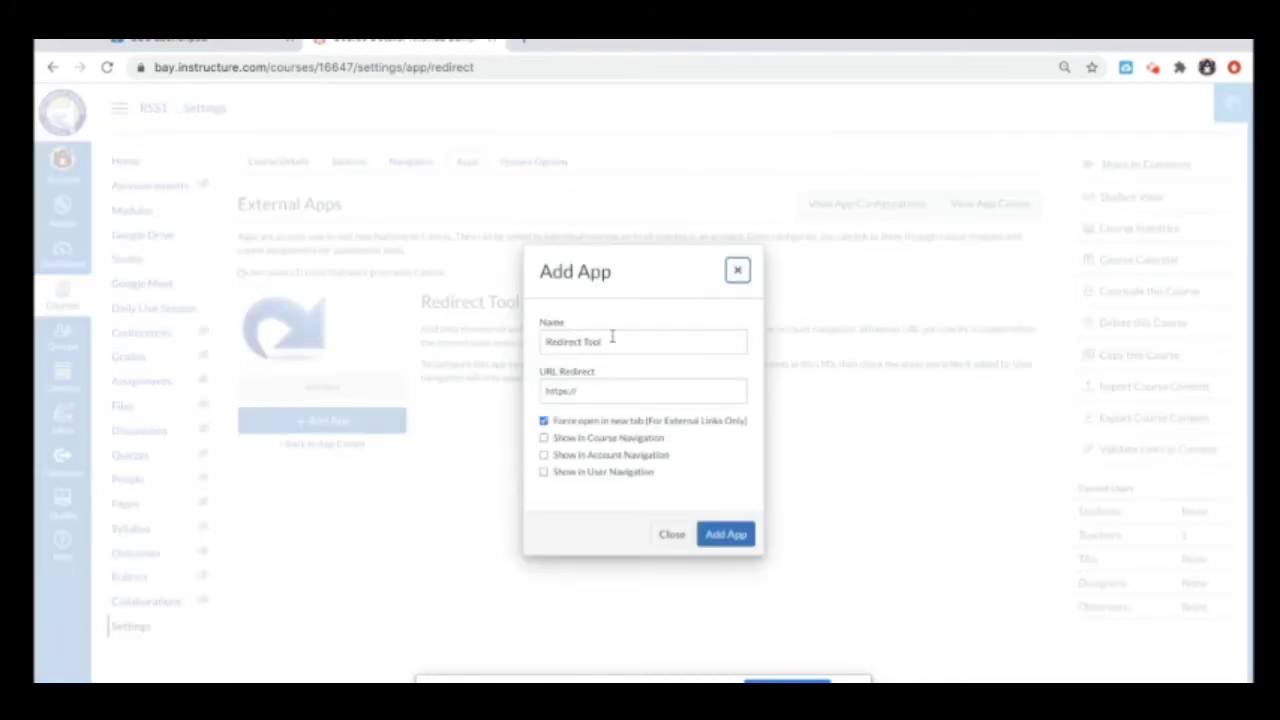
pyautogui.moveTo(612, 337); pyautogui.dragTo(541, 341)
pyautogui.press('BackSpace')
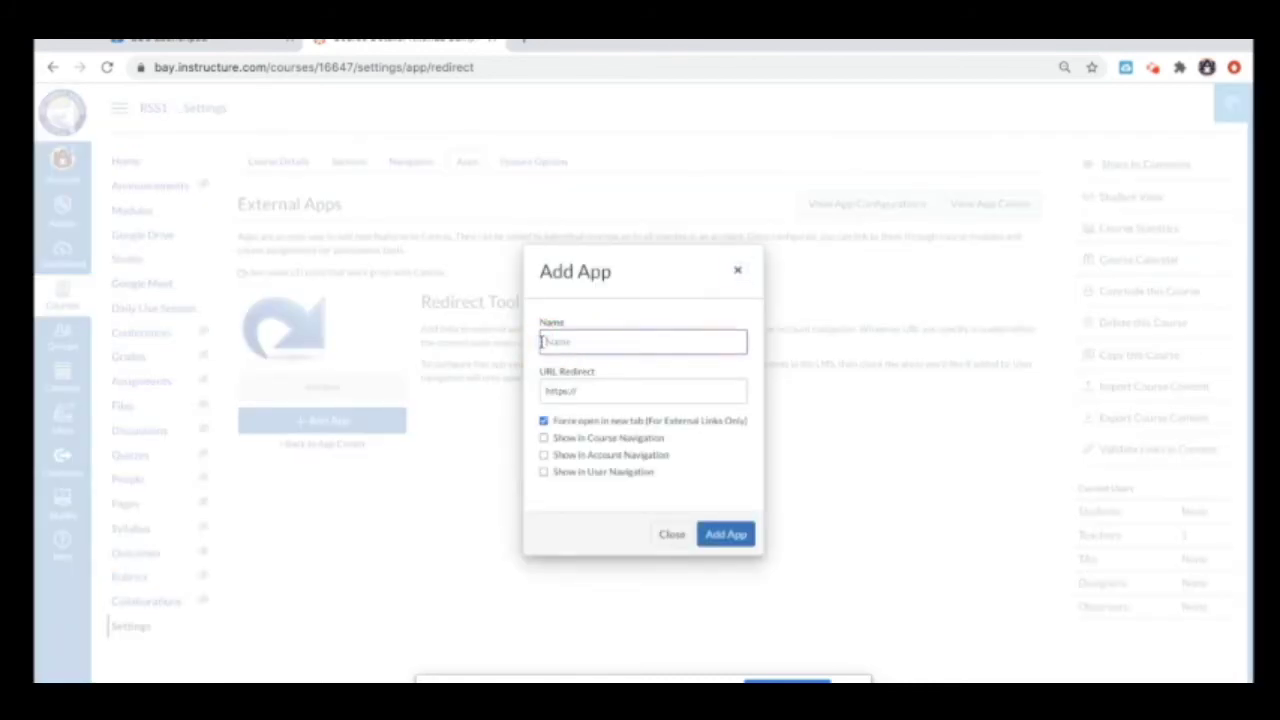
pyautogui.write('Daily Live Session')
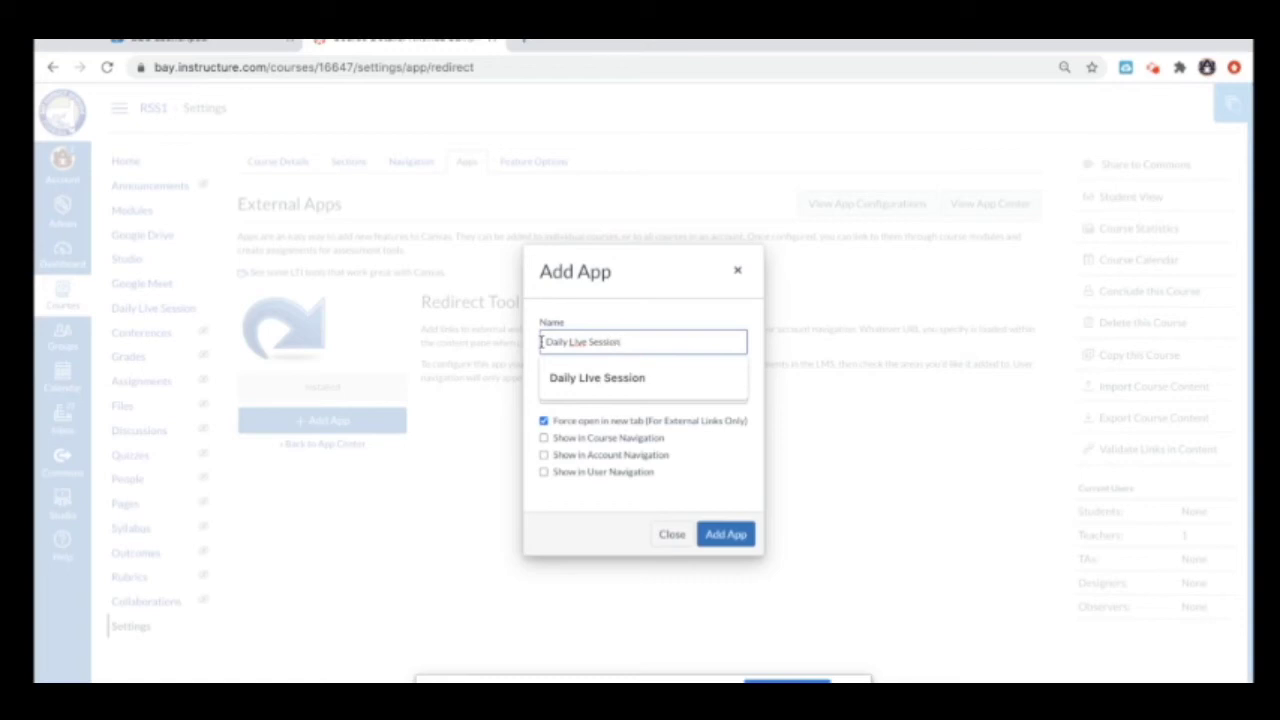
pyautogui.press('Return')
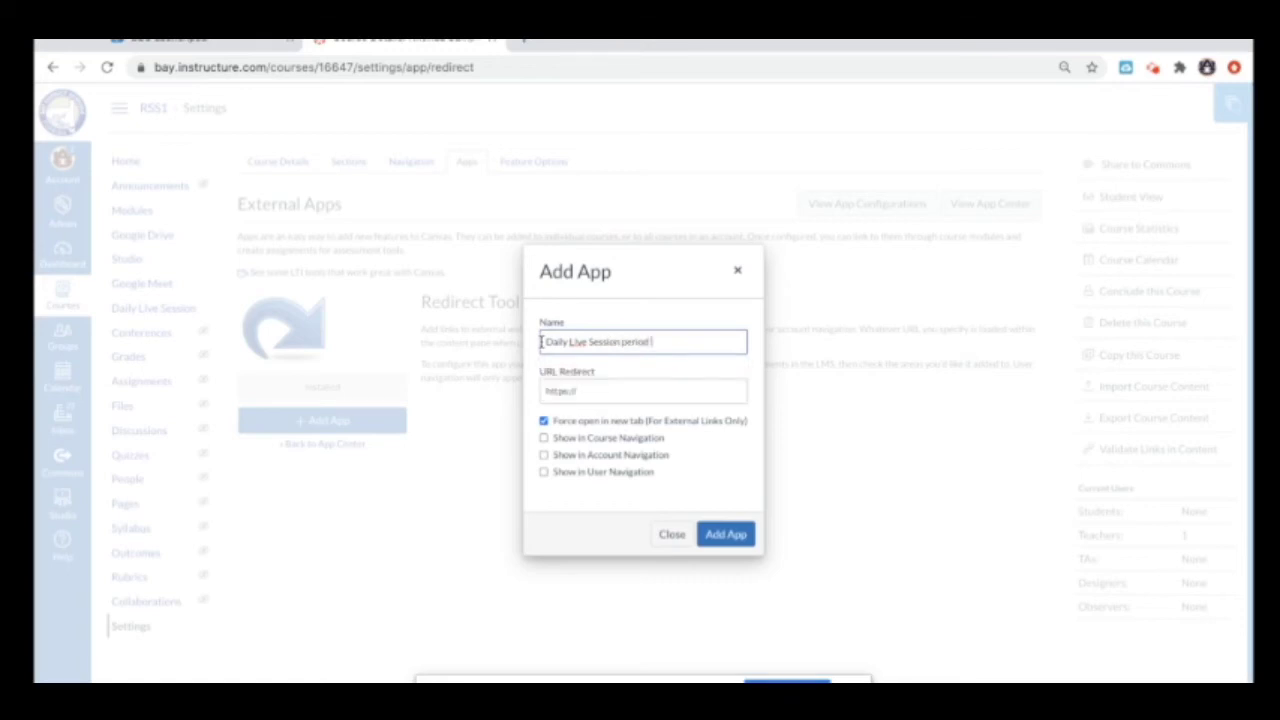
# Step: Paste the Google Meet link as redirect URL, enable Show in Course Navigation, and add the app
pyautogui.click(580, 391)
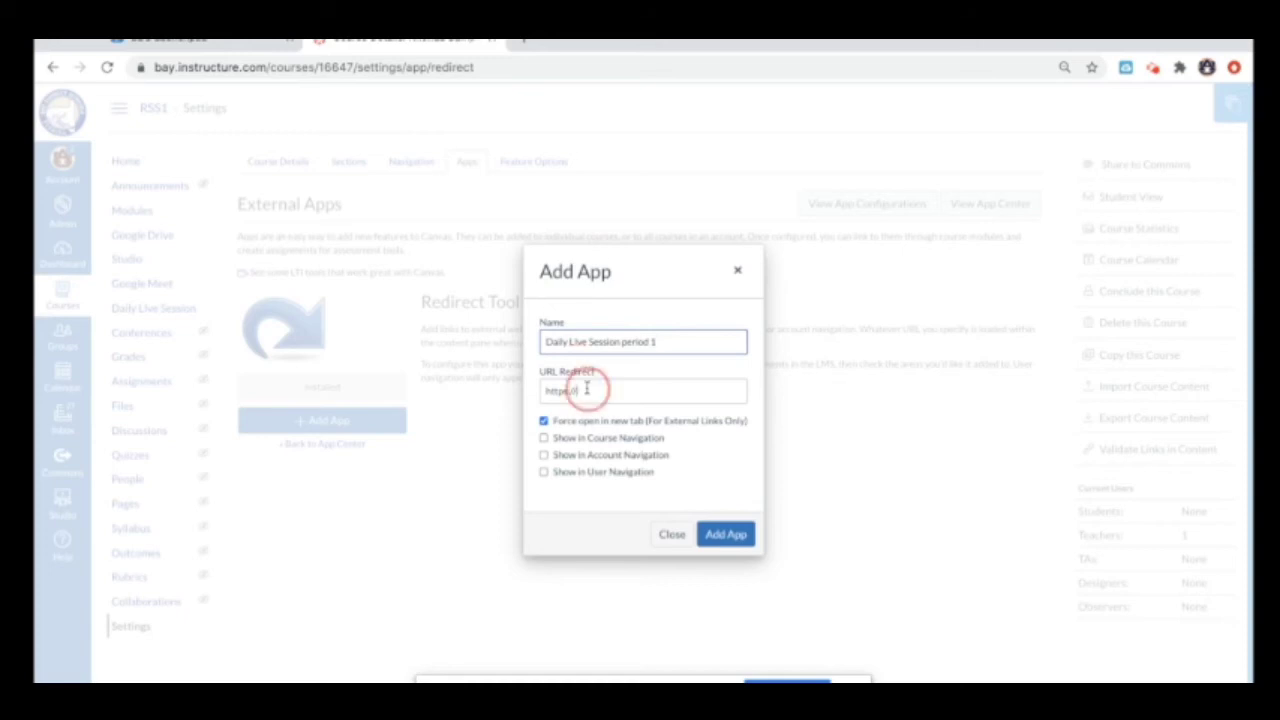
pyautogui.click(577, 390)
pyautogui.moveTo(577, 390); pyautogui.dragTo(542, 390)
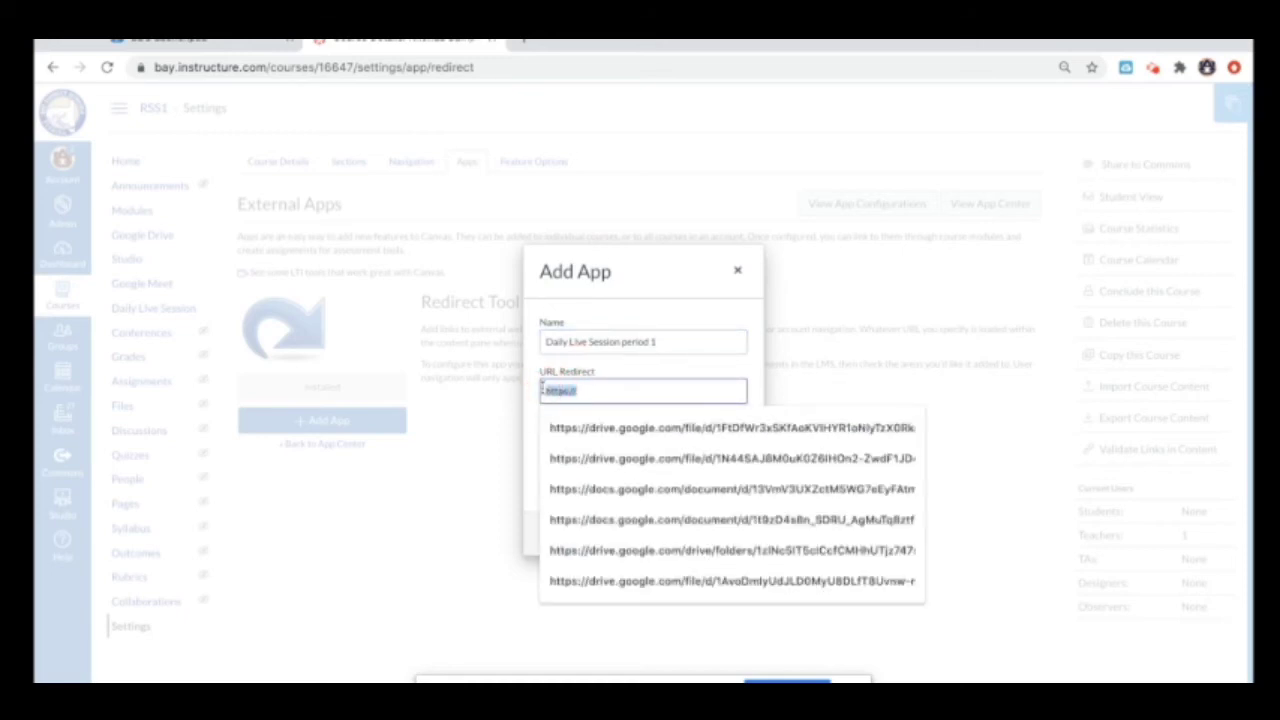
pyautogui.press('BackSpace')
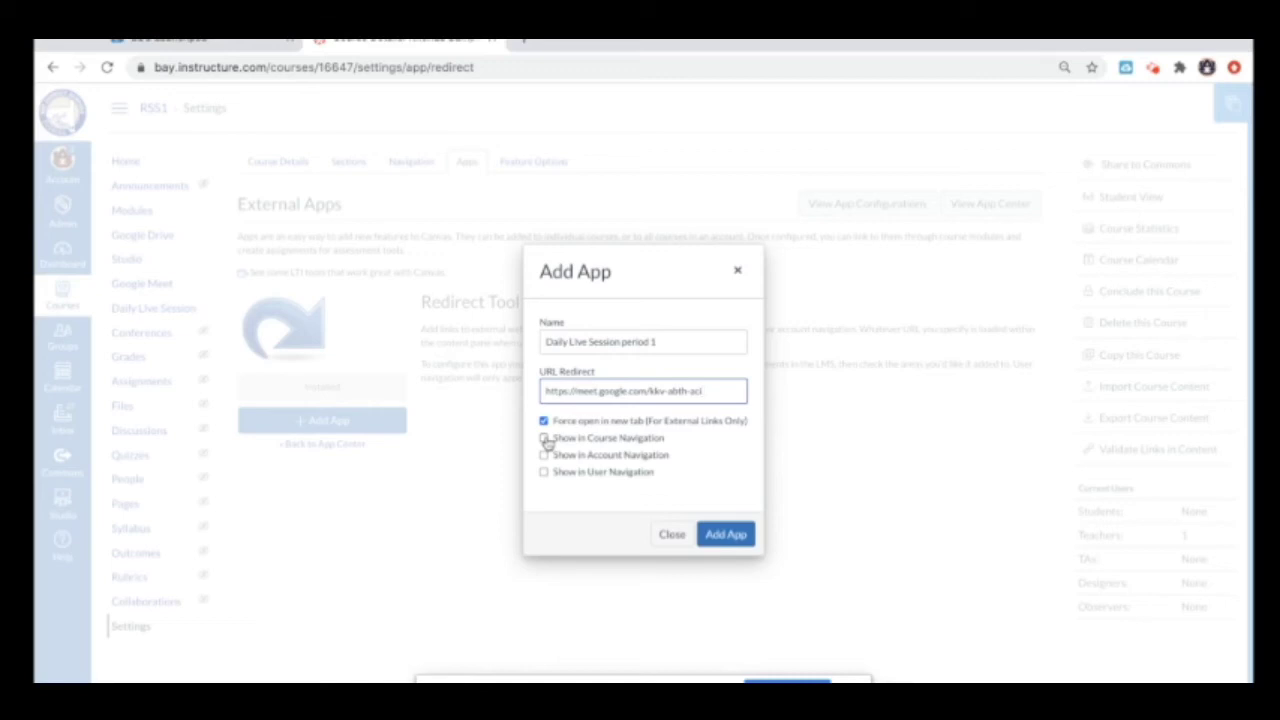
pyautogui.click(545, 440)
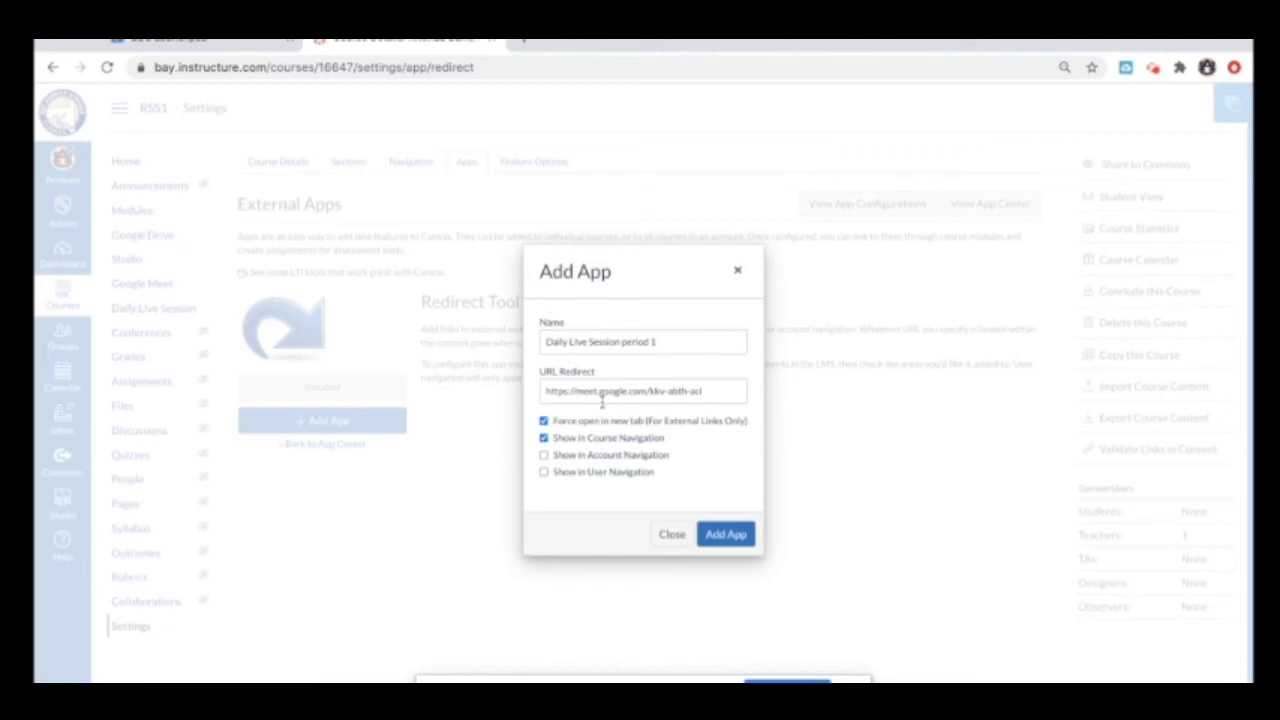
pyautogui.click(733, 537)
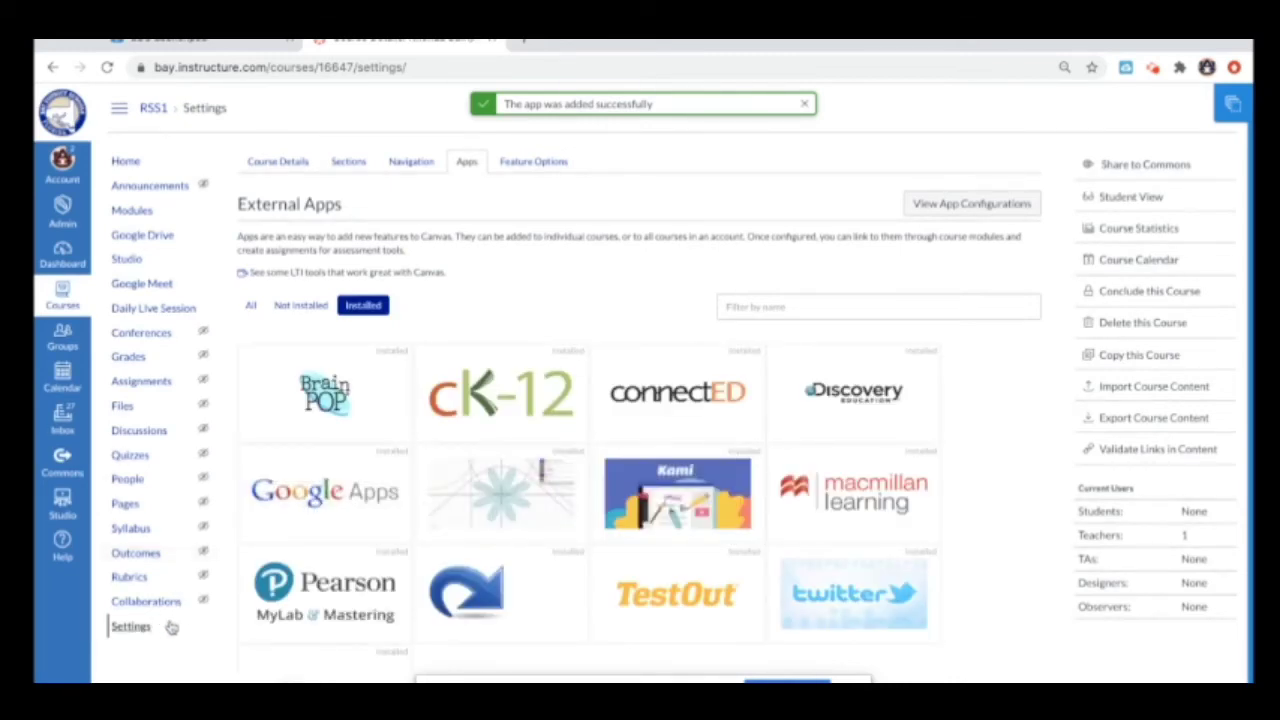
# Step: In Settings > Navigation, drag Daily Live Session and Google Meet into the hidden items
pyautogui.click(130, 626)
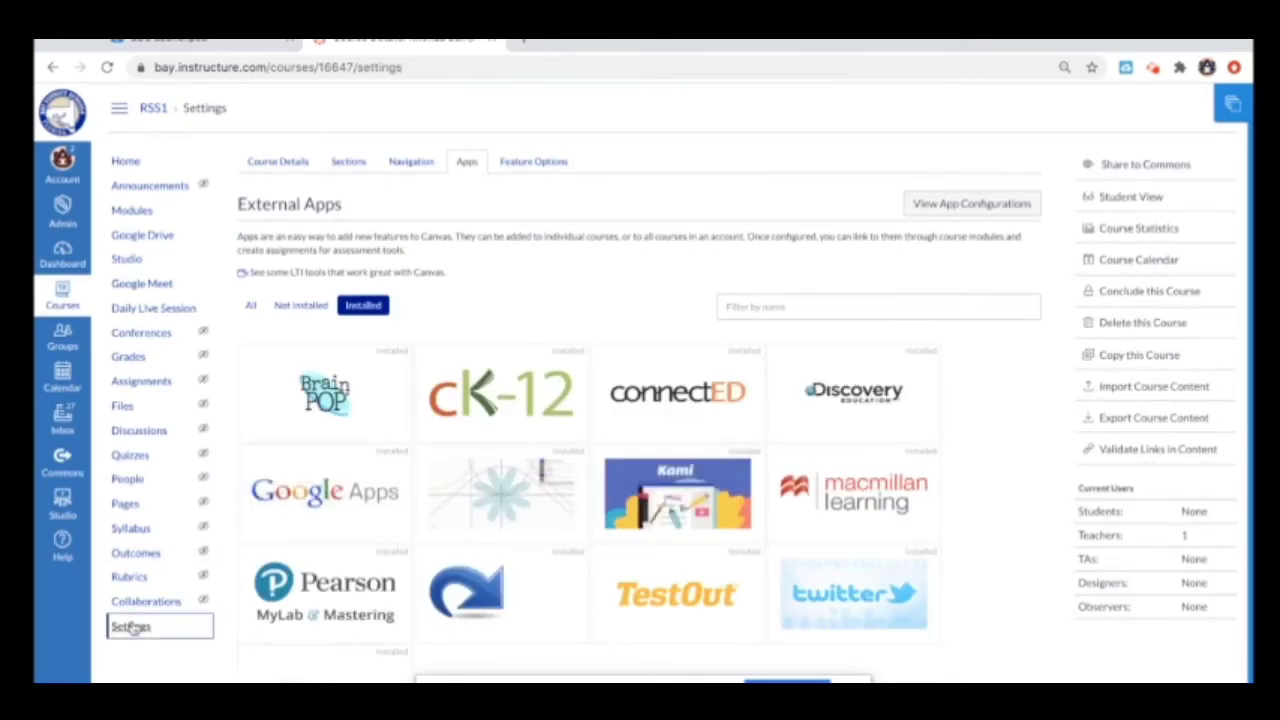
pyautogui.click(411, 162)
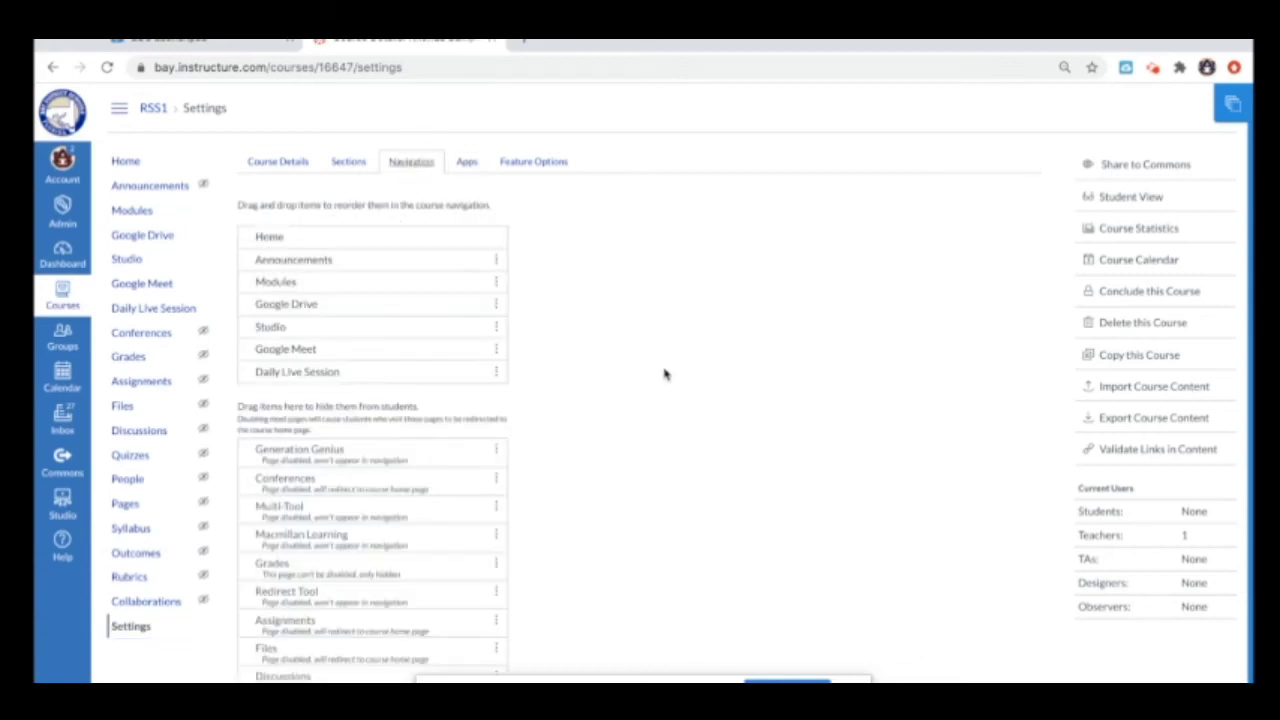
pyautogui.scroll(-2, 668, 400)
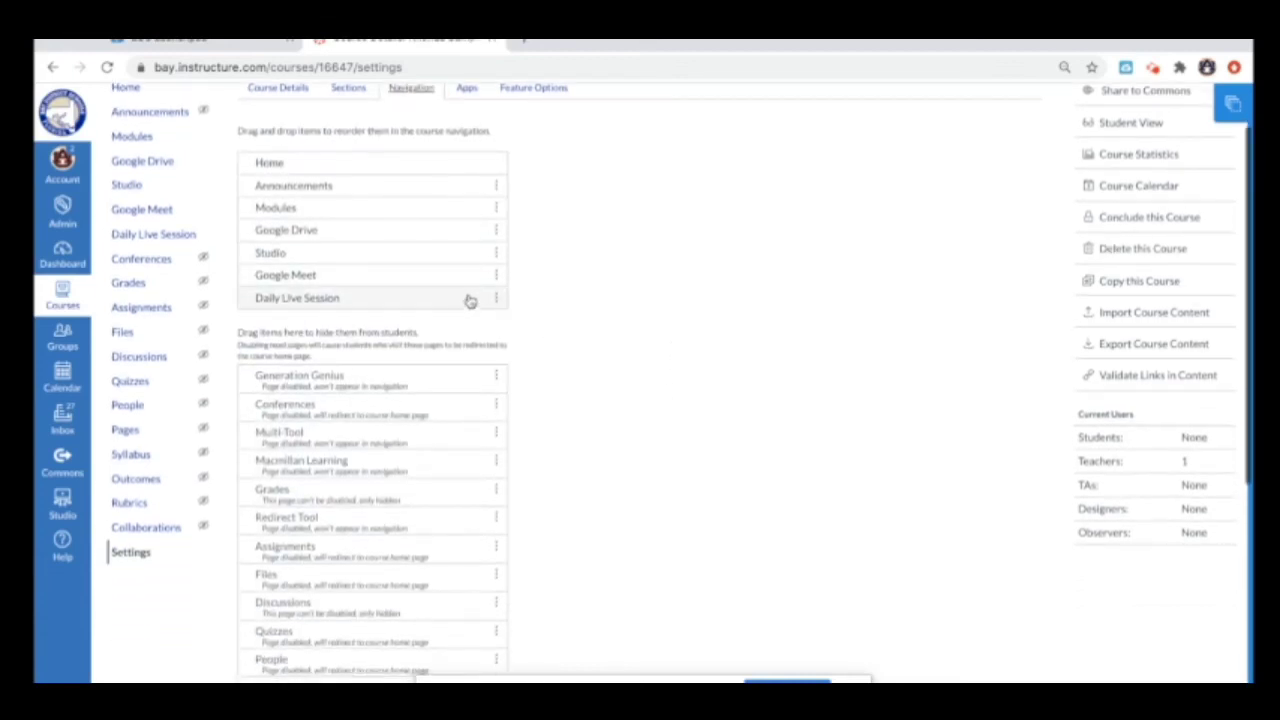
pyautogui.moveTo(470, 301); pyautogui.dragTo(466, 374)
pyautogui.moveTo(454, 279); pyautogui.dragTo(467, 418)
pyautogui.scroll(-2, 557, 463)
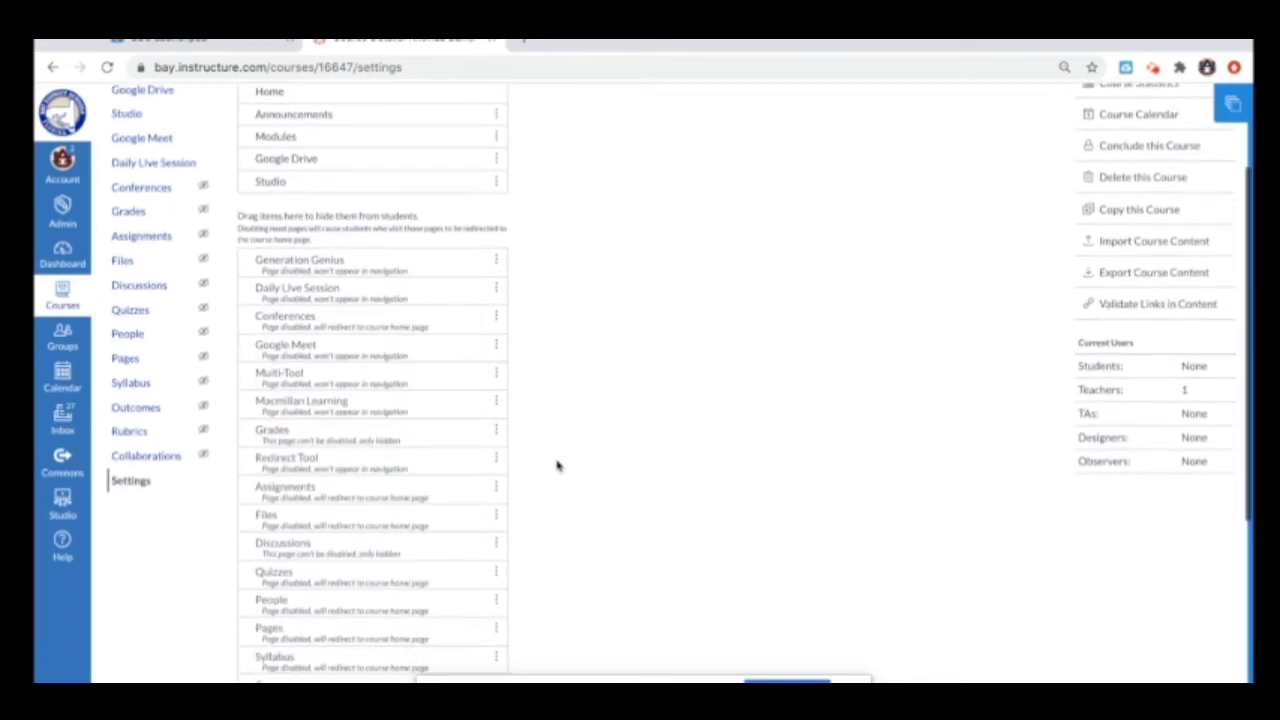
pyautogui.scroll(-8, 557, 465)
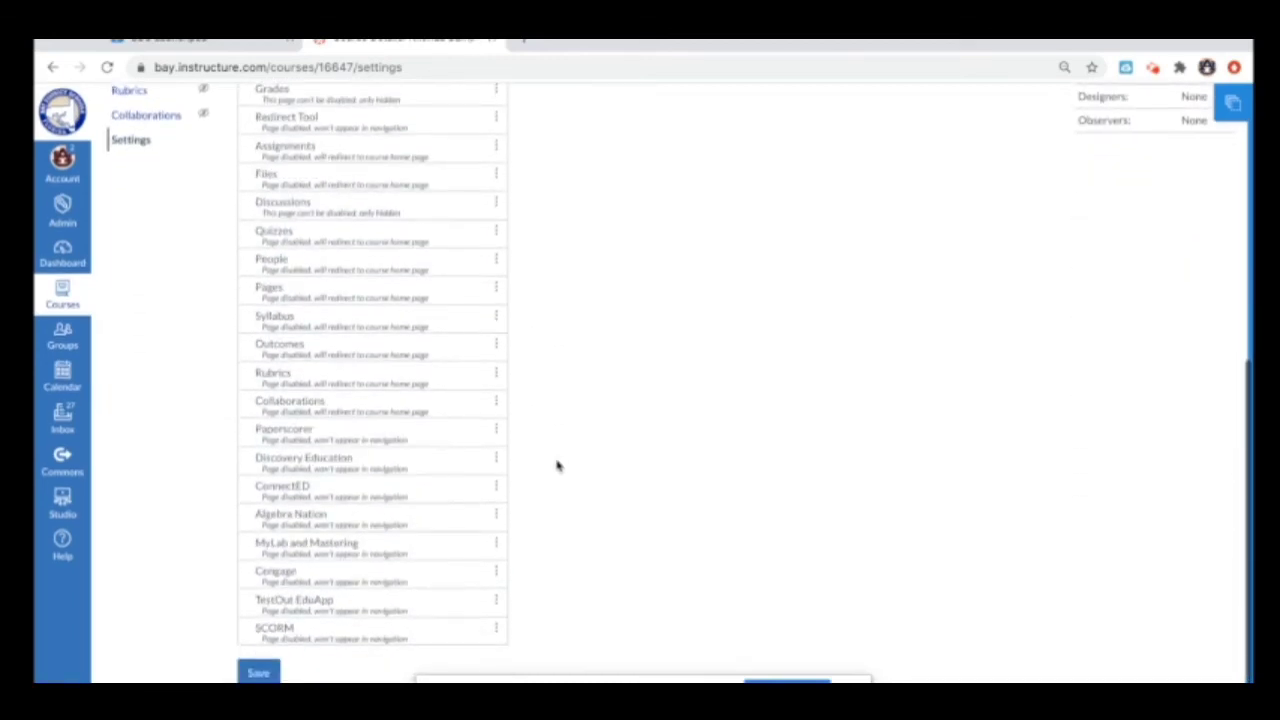
pyautogui.scroll(8, 557, 463)
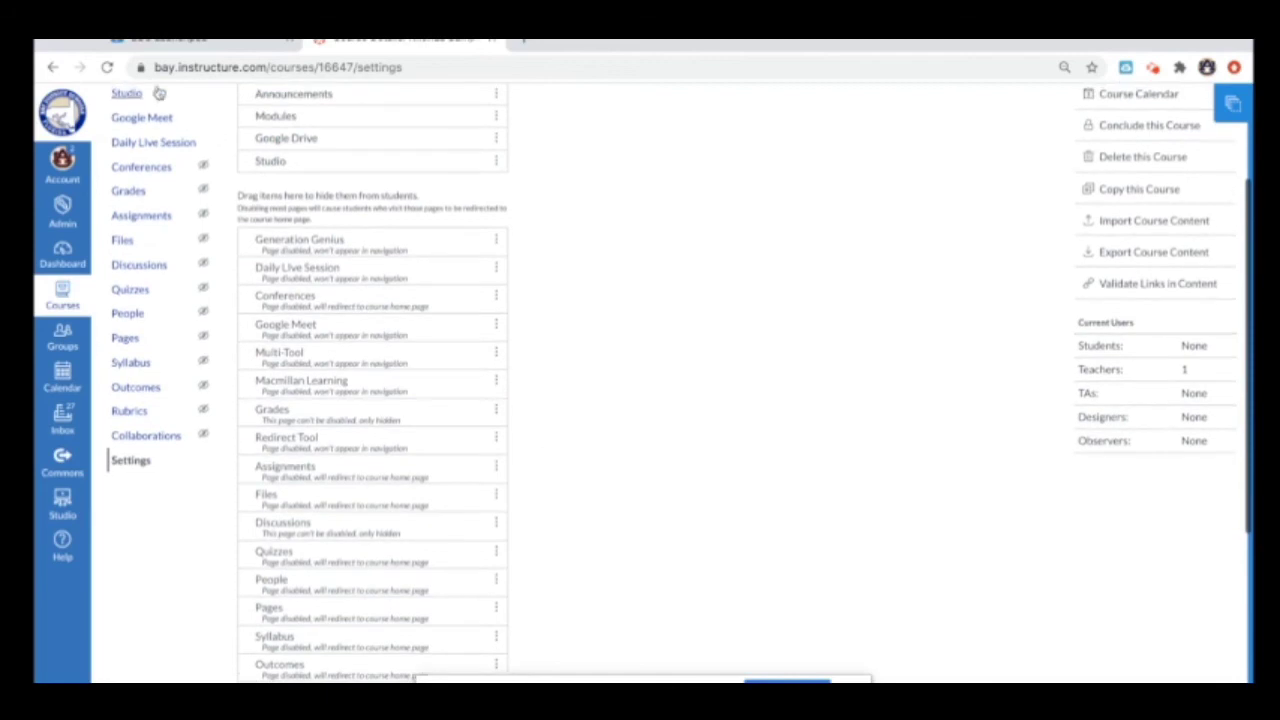
# Step: After reloading Settings, re-hide Daily Live Session and Google Meet, save navigation, and go Home
pyautogui.click(107, 67)
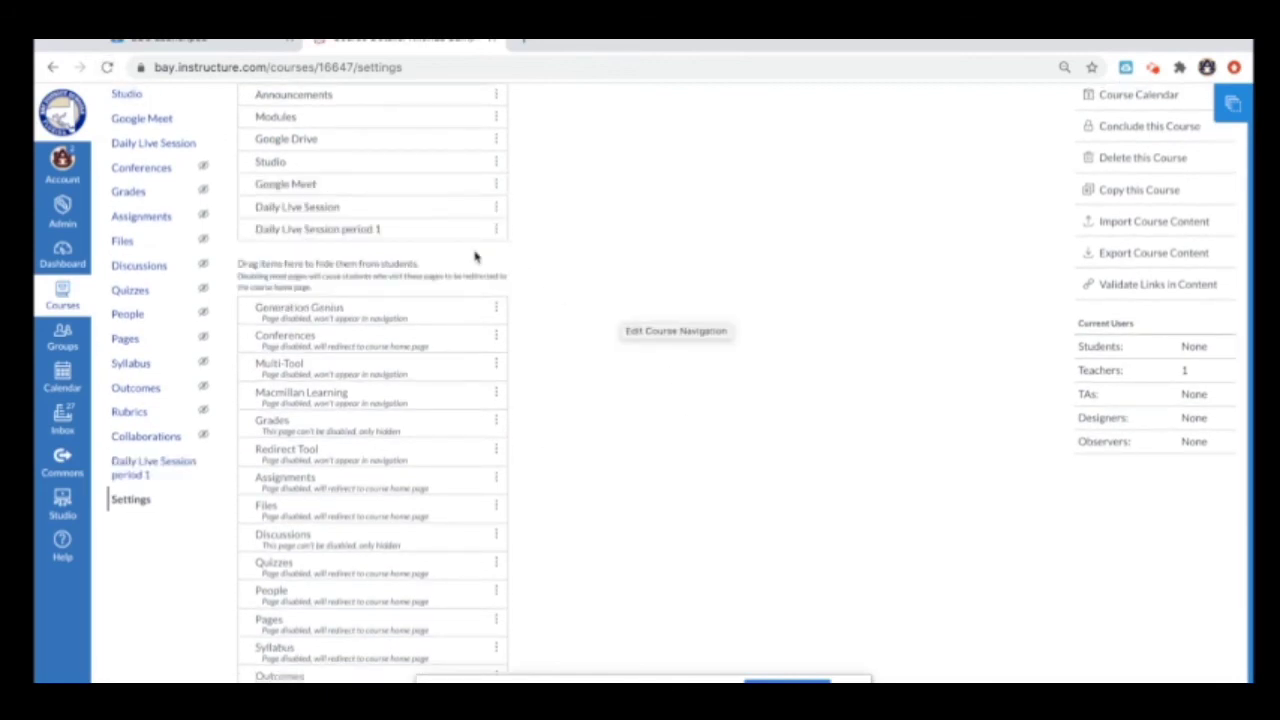
pyautogui.moveTo(429, 207); pyautogui.dragTo(434, 309)
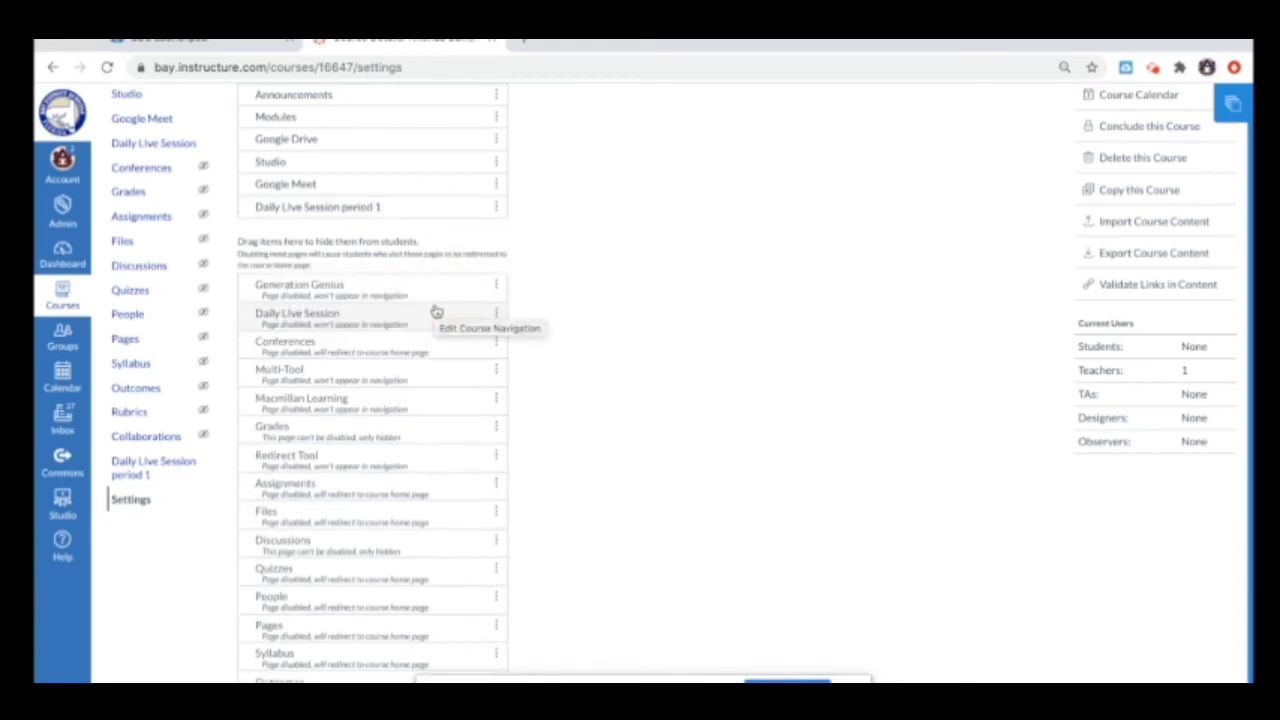
pyautogui.moveTo(421, 191); pyautogui.dragTo(429, 320)
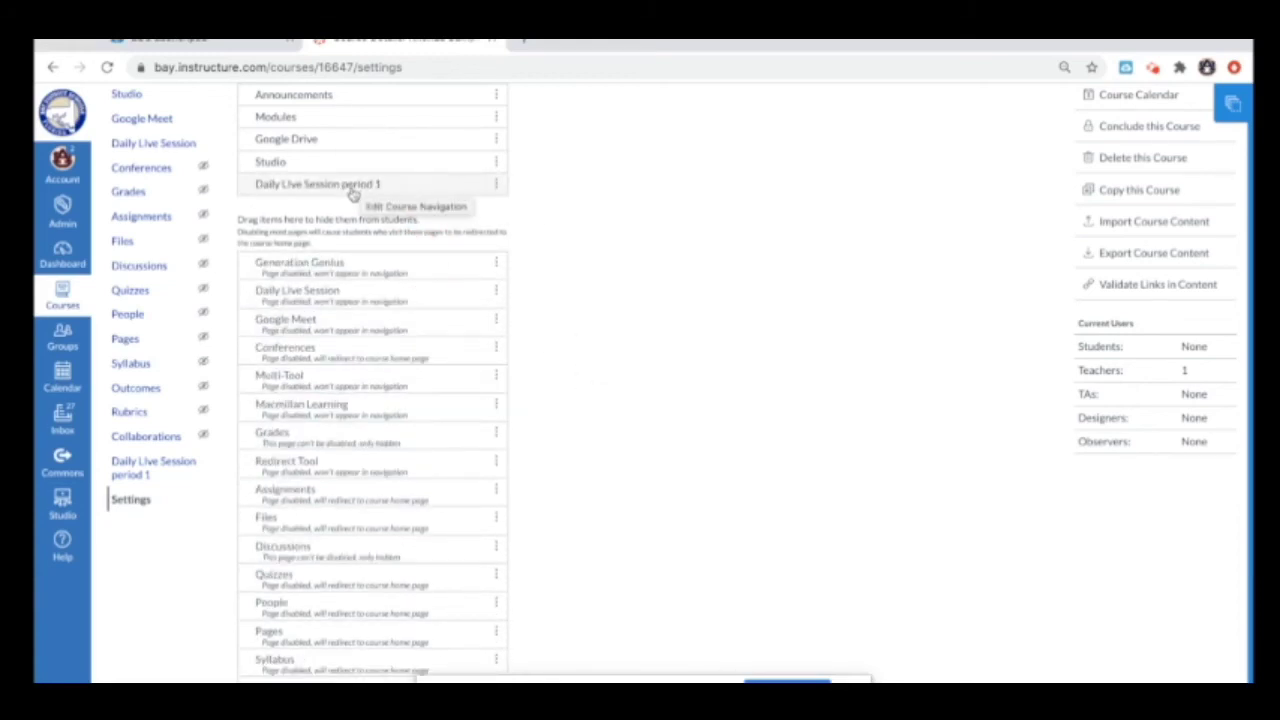
pyautogui.scroll(1, 560, 285)
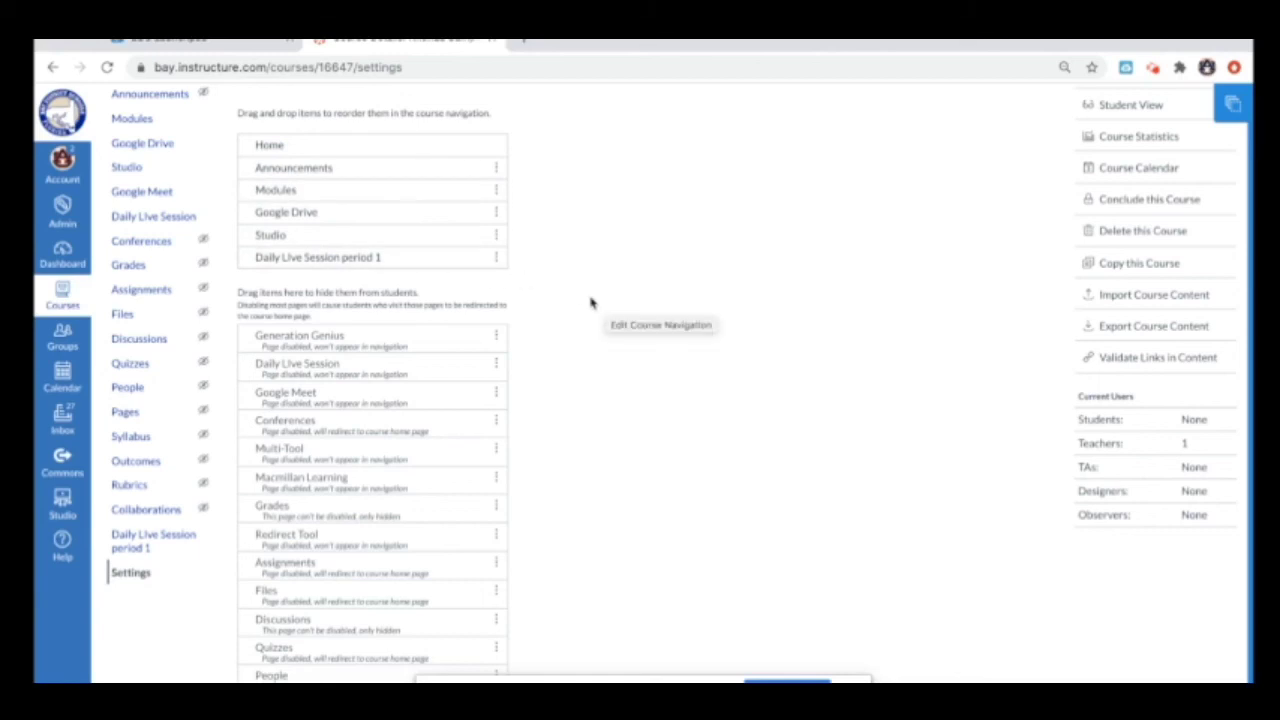
pyautogui.scroll(-2, 437, 440)
pyautogui.scroll(-3, 437, 443)
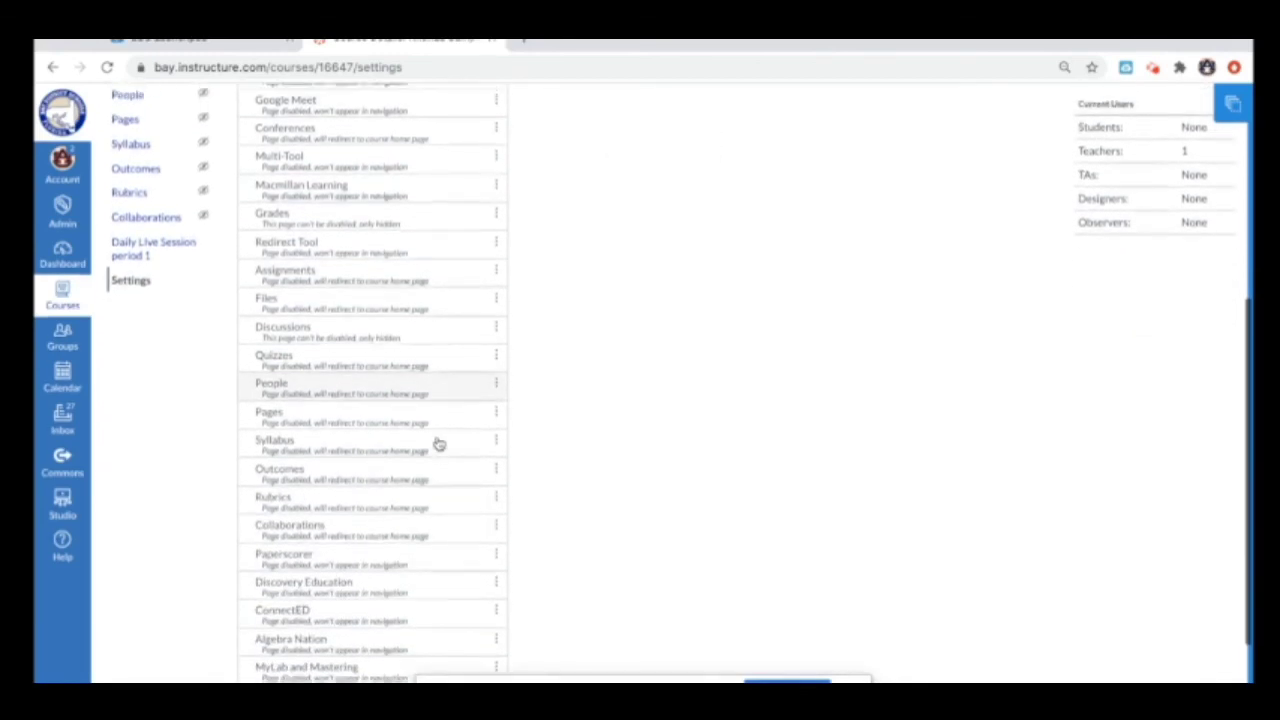
pyautogui.scroll(6, 437, 443)
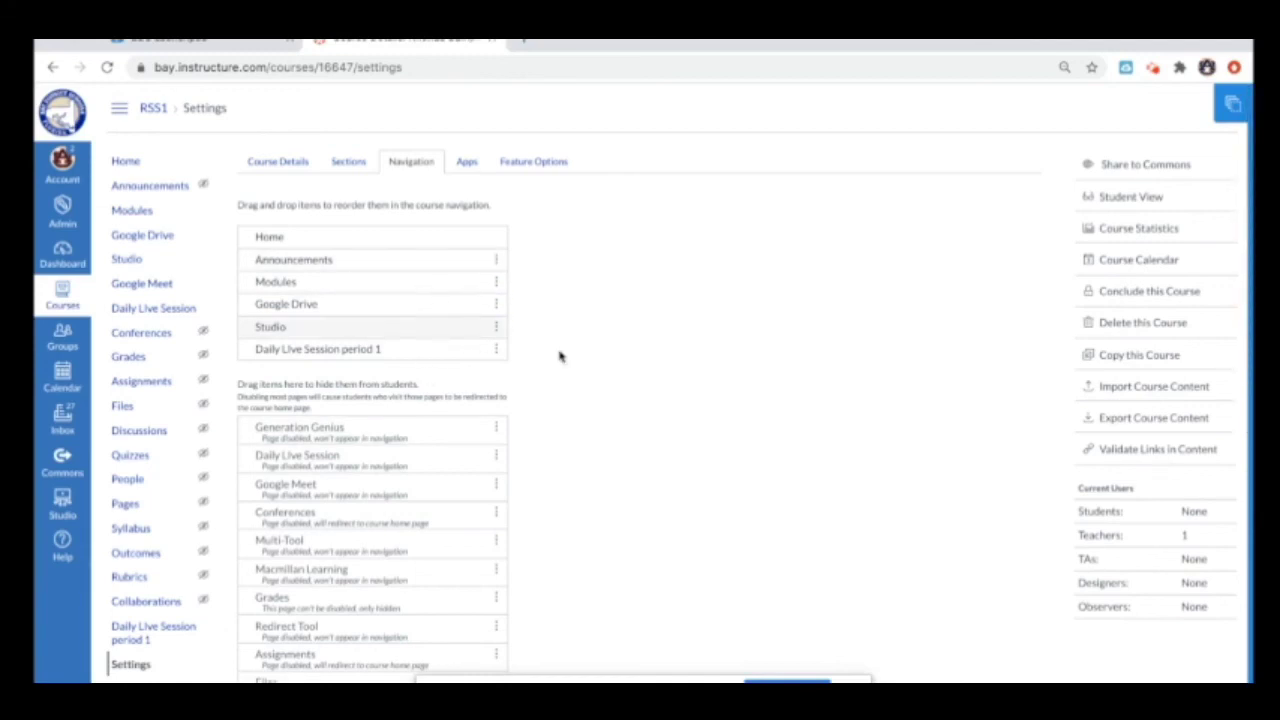
pyautogui.scroll(-1, 642, 381)
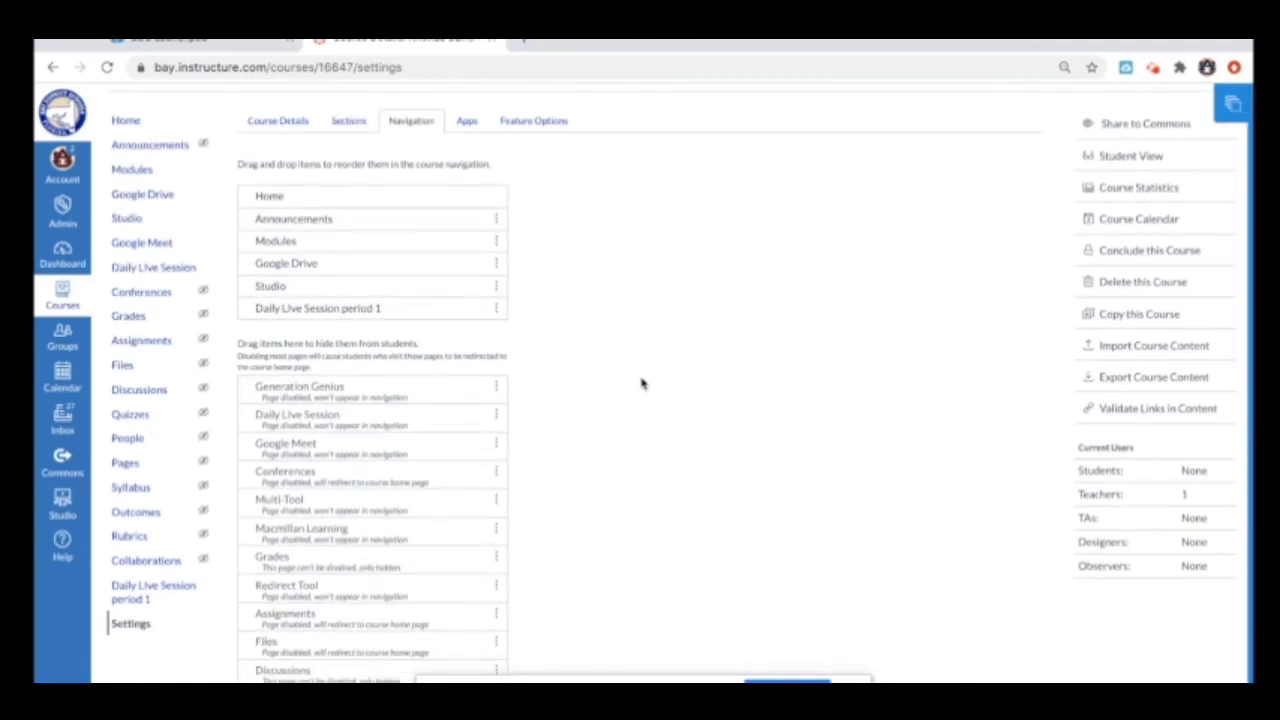
pyautogui.scroll(-5, 642, 383)
pyautogui.scroll(1, 371, 606)
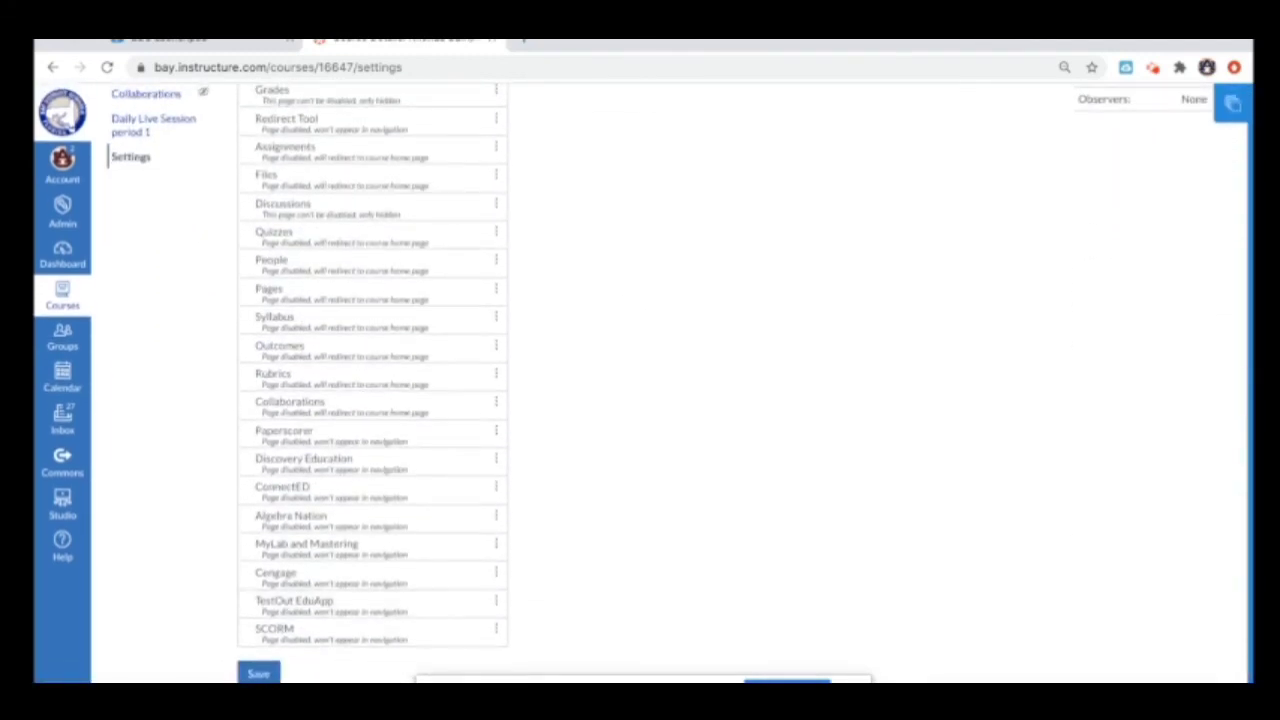
pyautogui.click(262, 675)
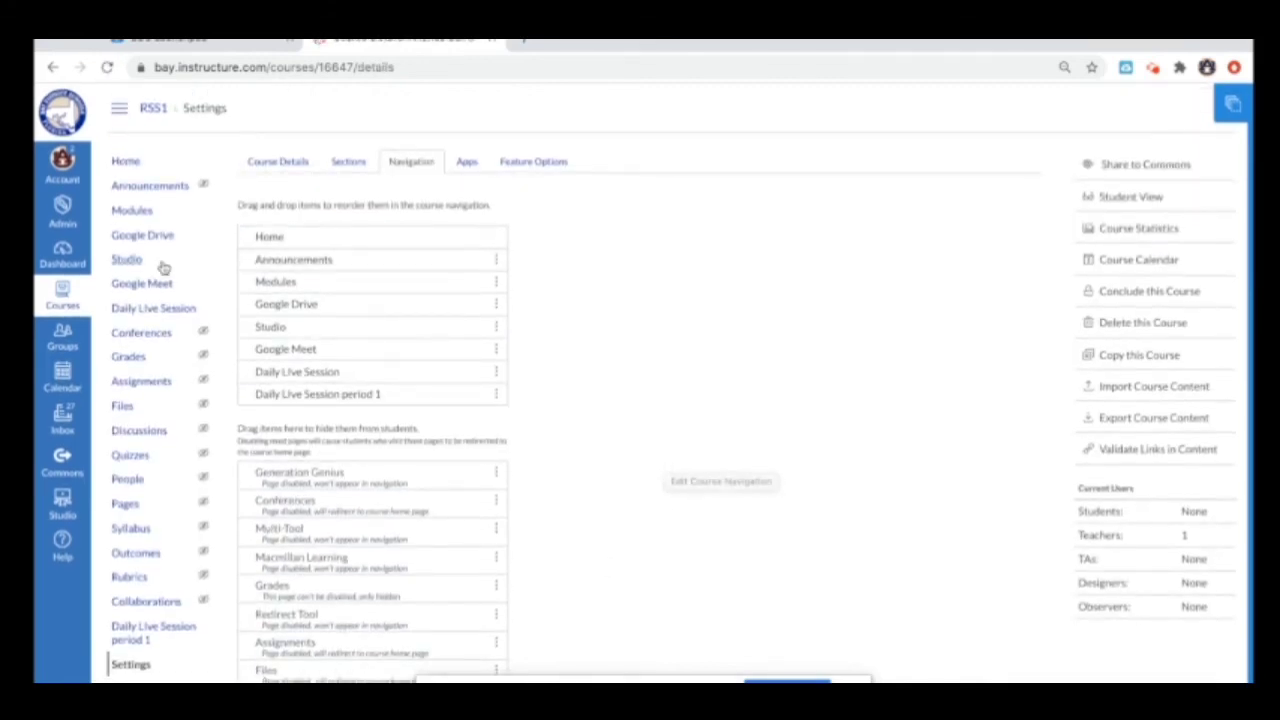
pyautogui.click(129, 166)
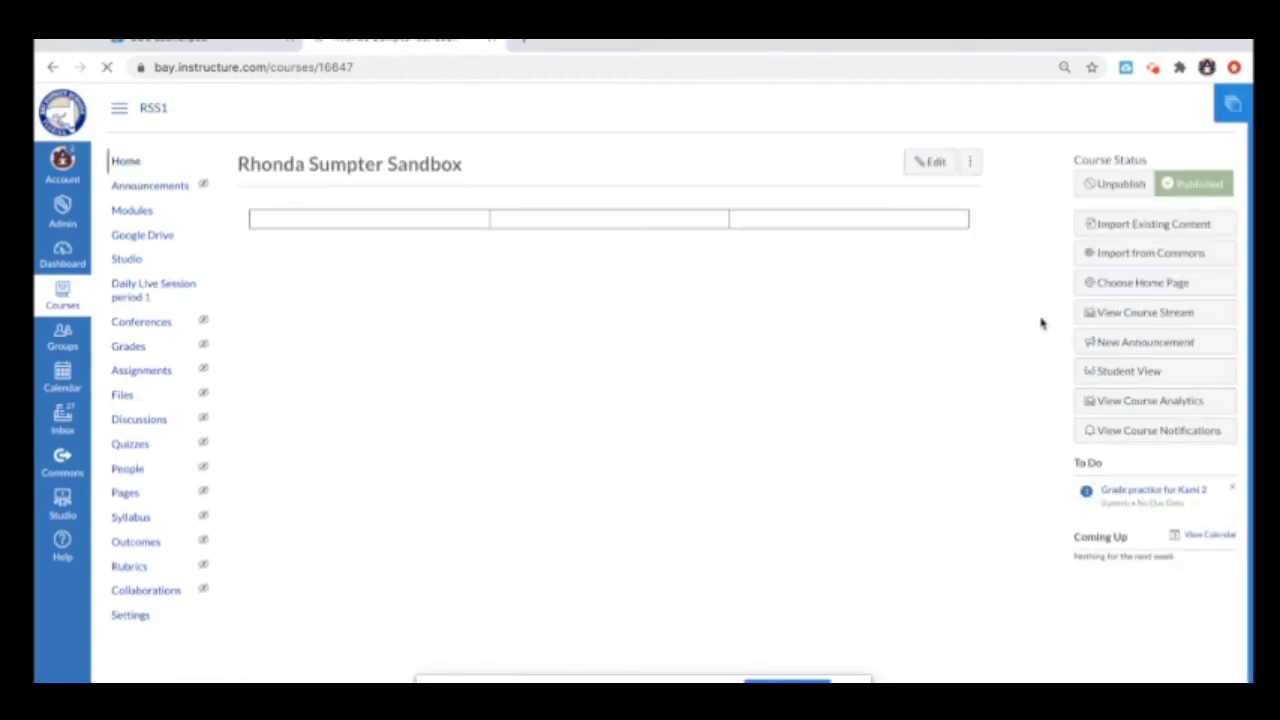
# Step: Enter Student View and open the 'Daily Live Session period 1' course menu link
pyautogui.click(1114, 371)
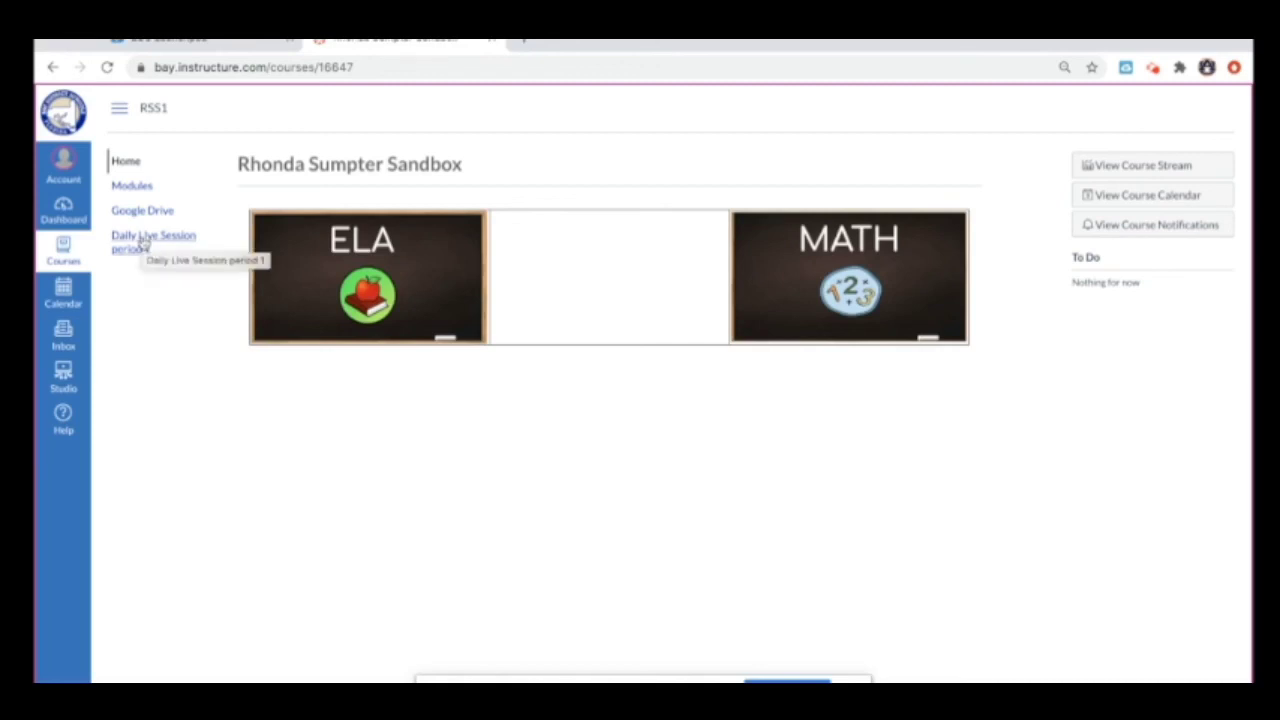
pyautogui.click(142, 243)
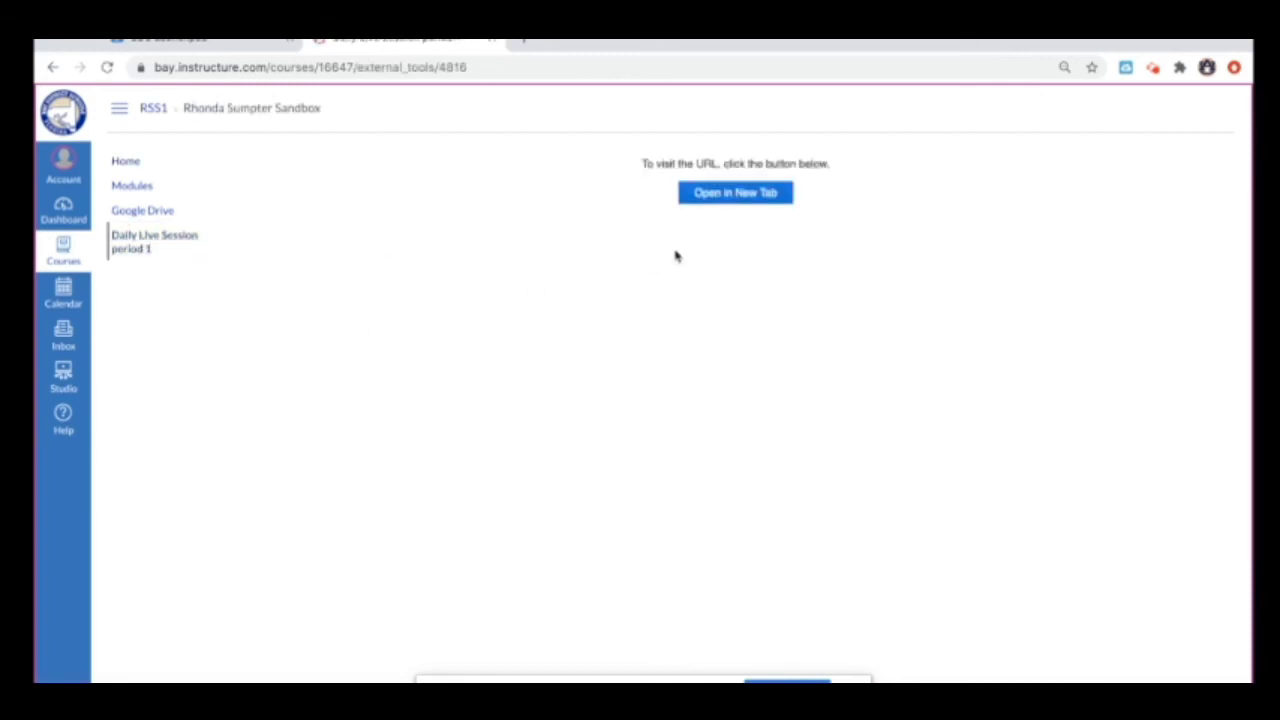
# Step: Launch the Google Meet session in a new tab with the camera turned off
pyautogui.click(738, 194)
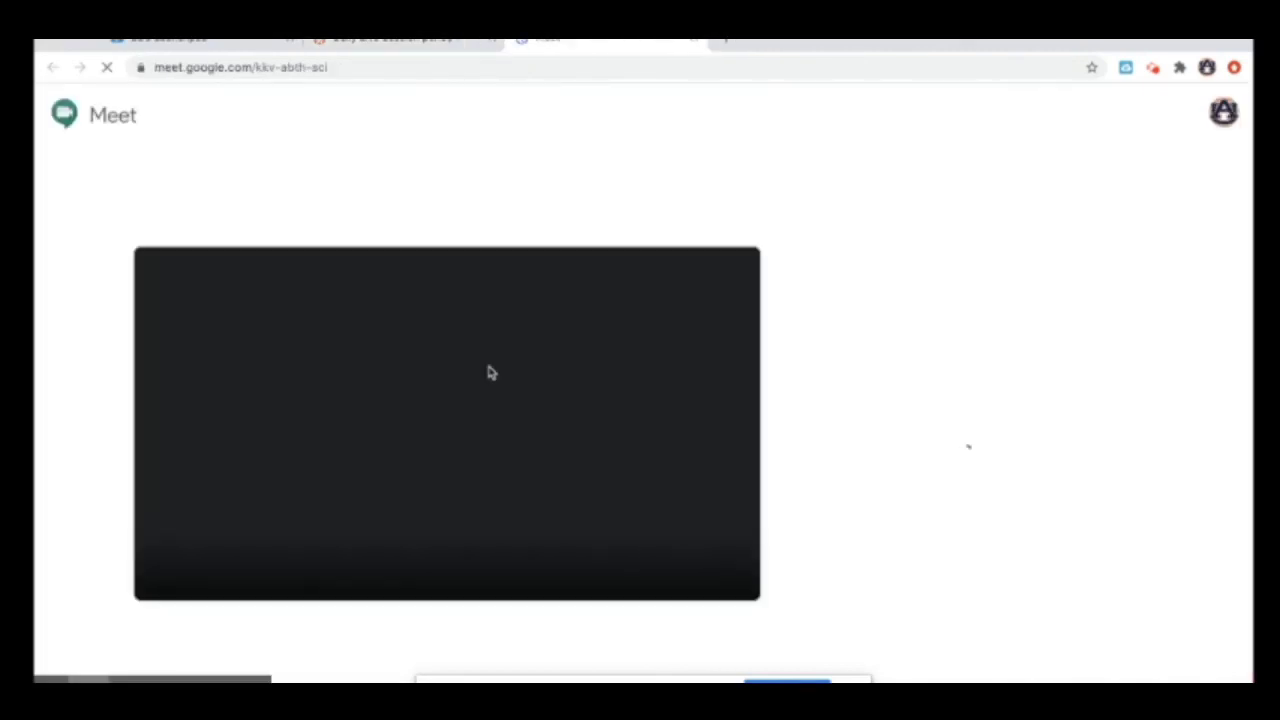
pyautogui.click(468, 556)
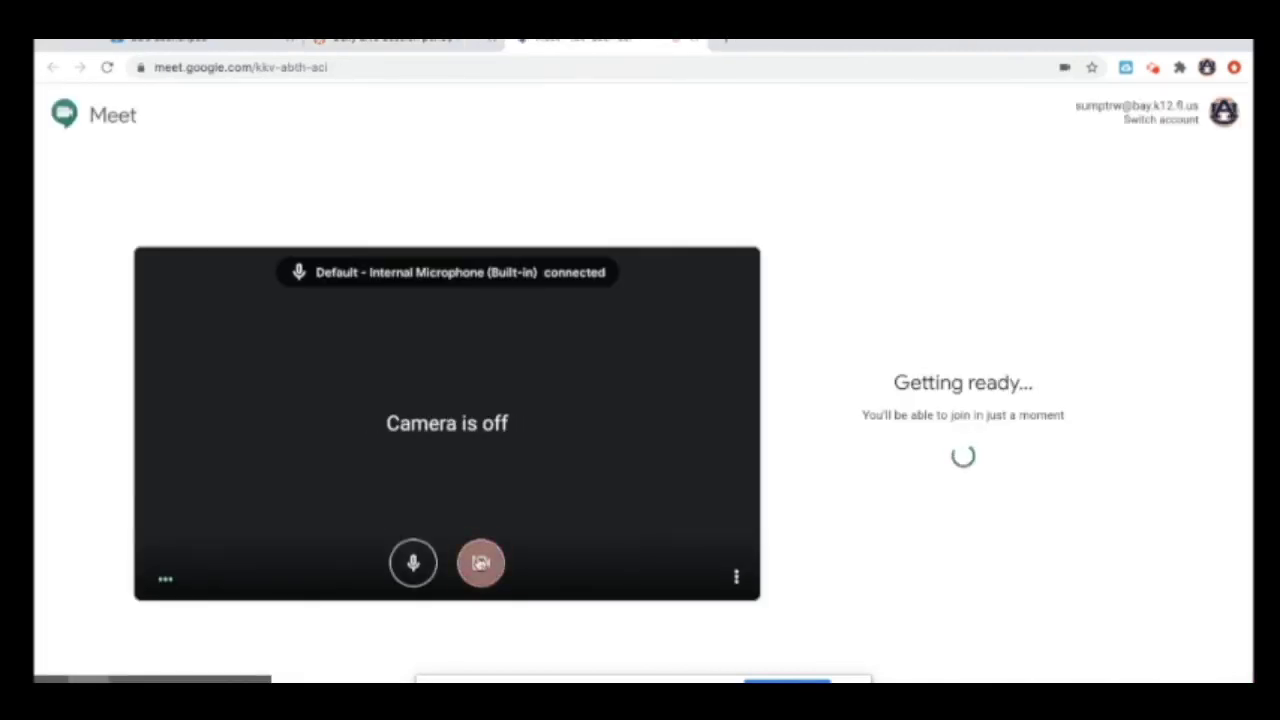